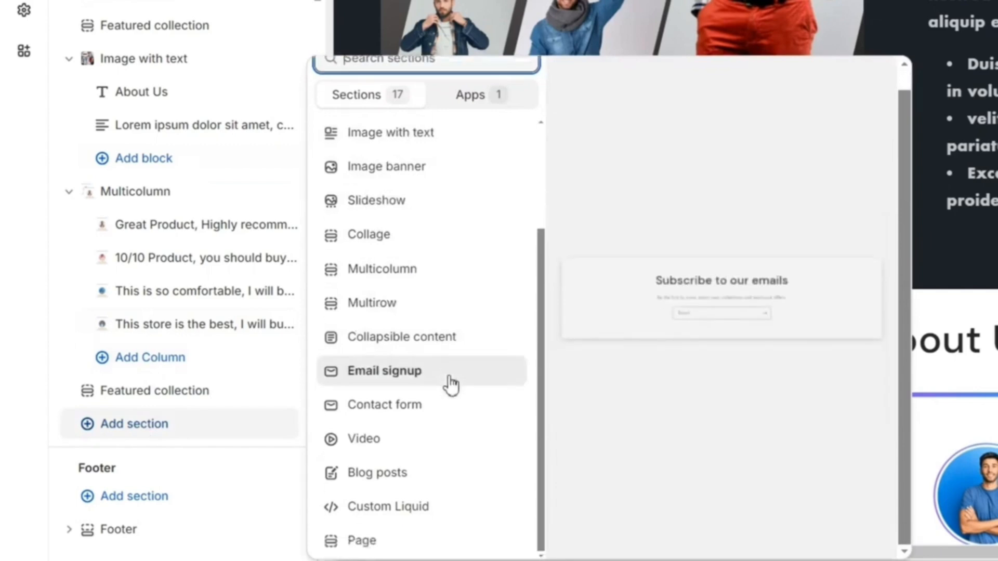
# Step: Add a Collapsible content section to the home page template and set its heading to "FAQs"
pyautogui.click(441, 344)
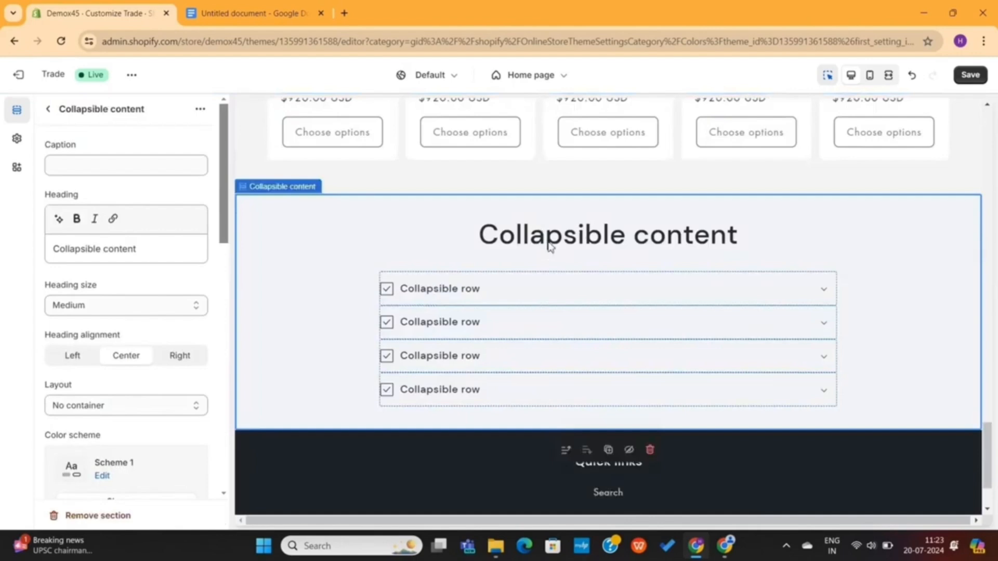
pyautogui.doubleClick(550, 247)
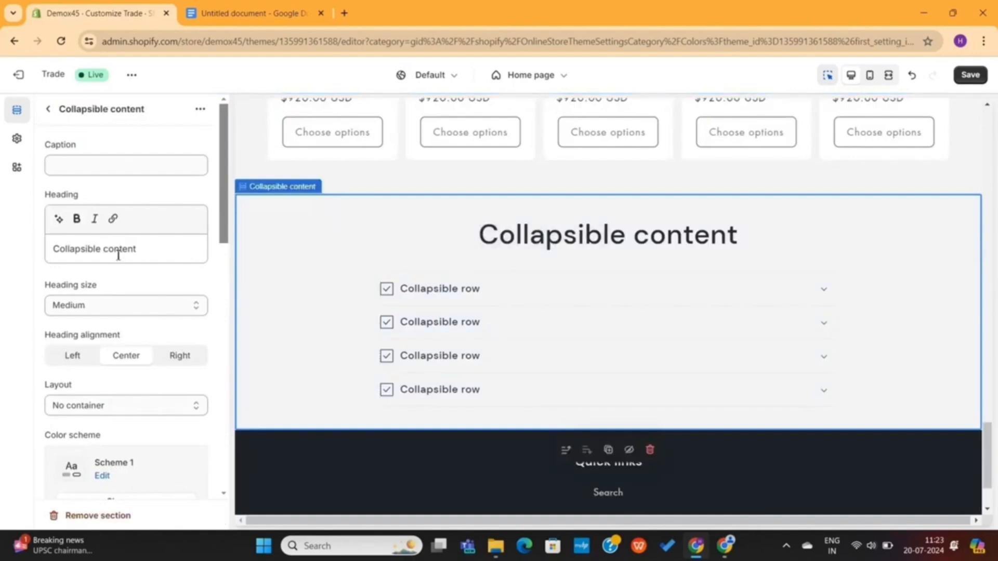
pyautogui.write('FAQs')
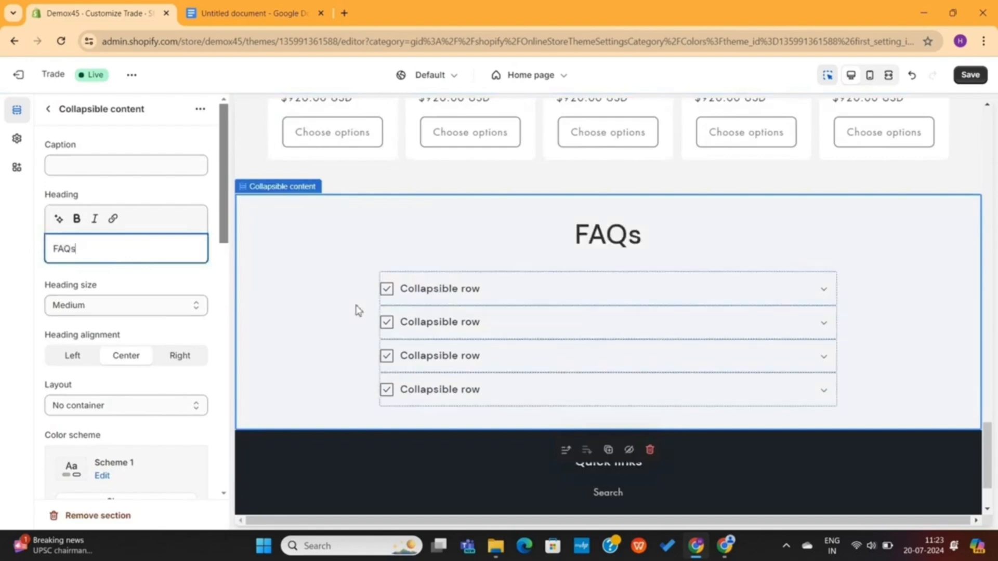
# Step: Set the second collapsible row's heading to "Questions" and its row content to "Answer"
pyautogui.click(435, 301)
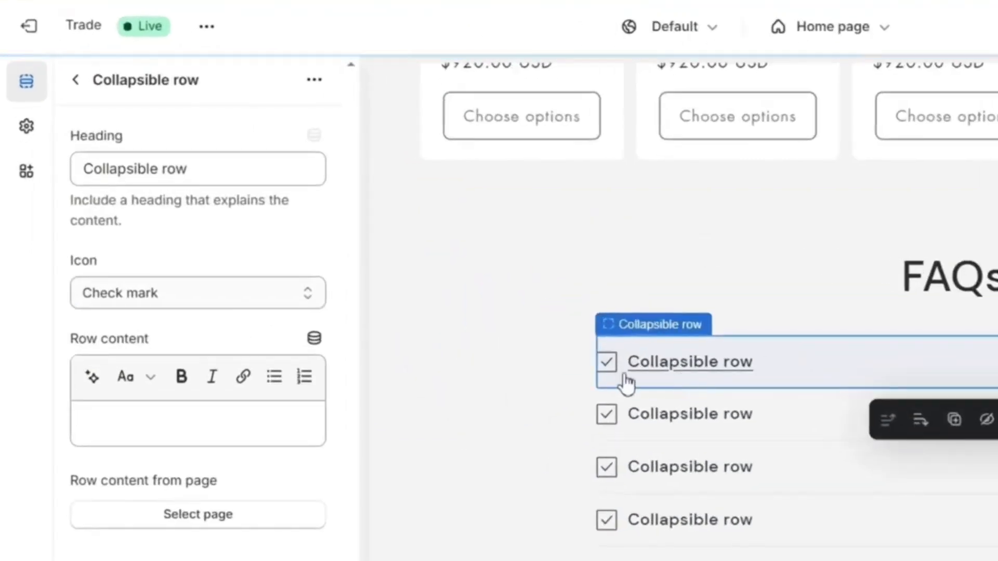
pyautogui.click(107, 164)
pyautogui.tripleClick(170, 168)
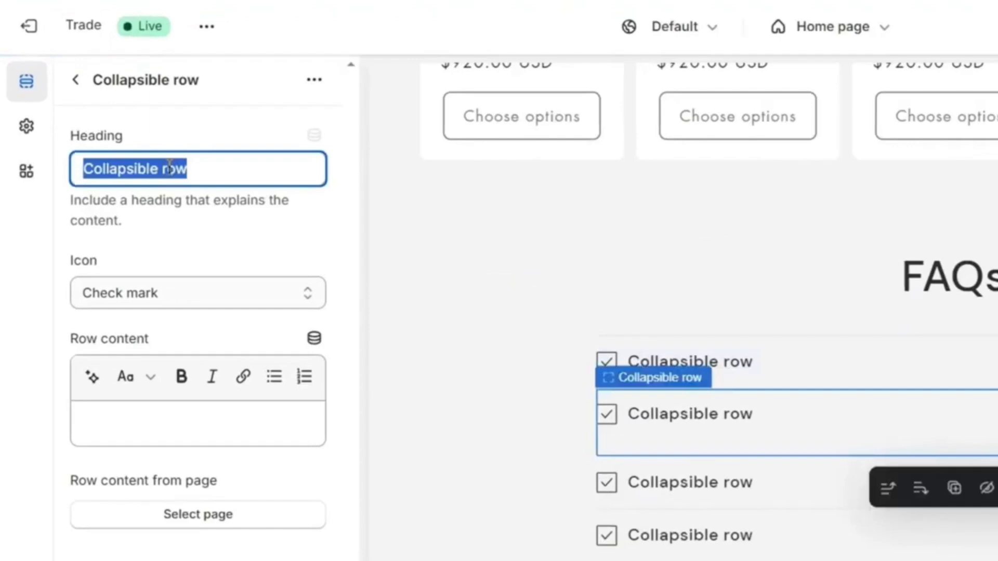
pyautogui.write('Questions')
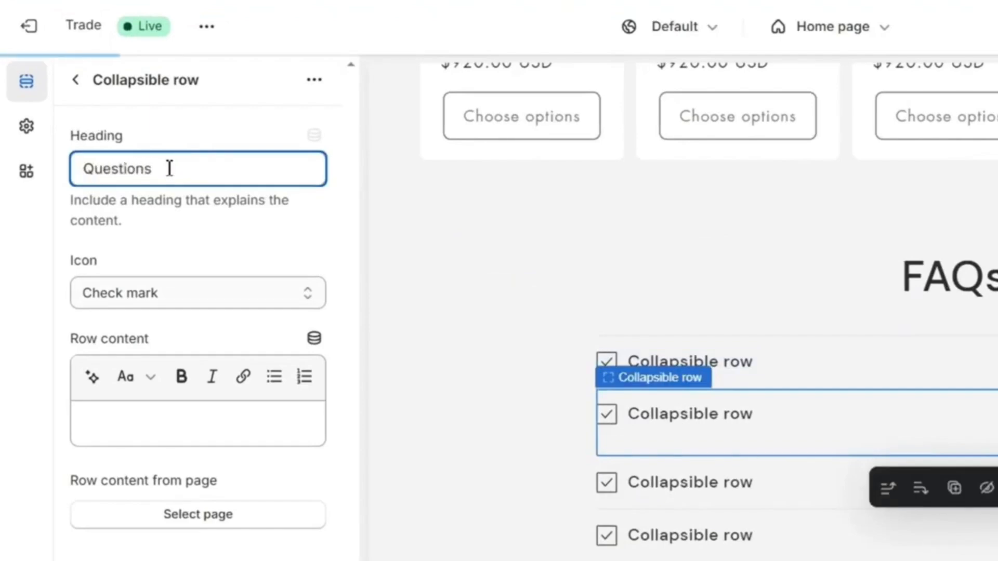
pyautogui.click(148, 424)
pyautogui.write('Answer')
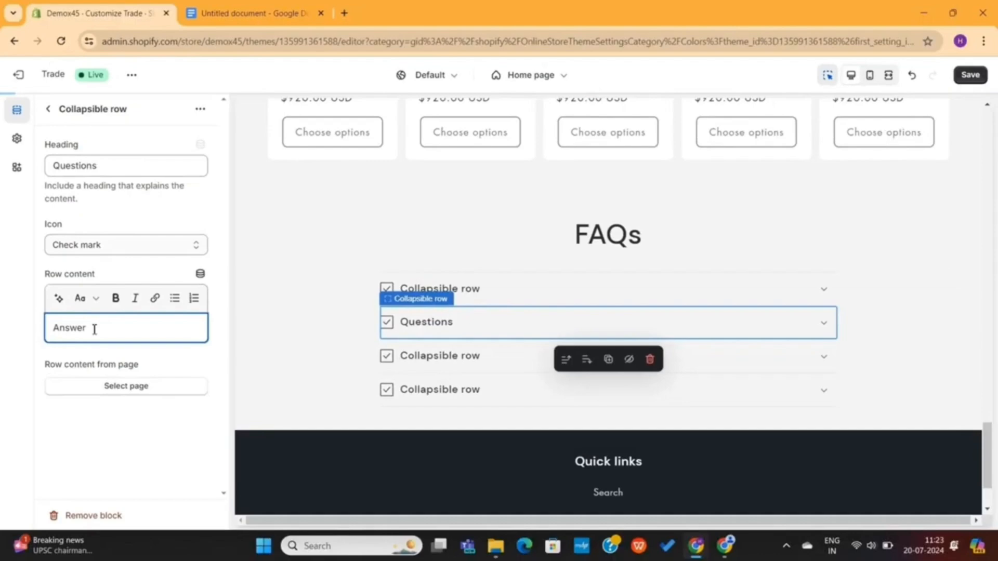
# Step: Change the color scheme of the FAQs collapsible content section to Scheme 3
pyautogui.click(575, 251)
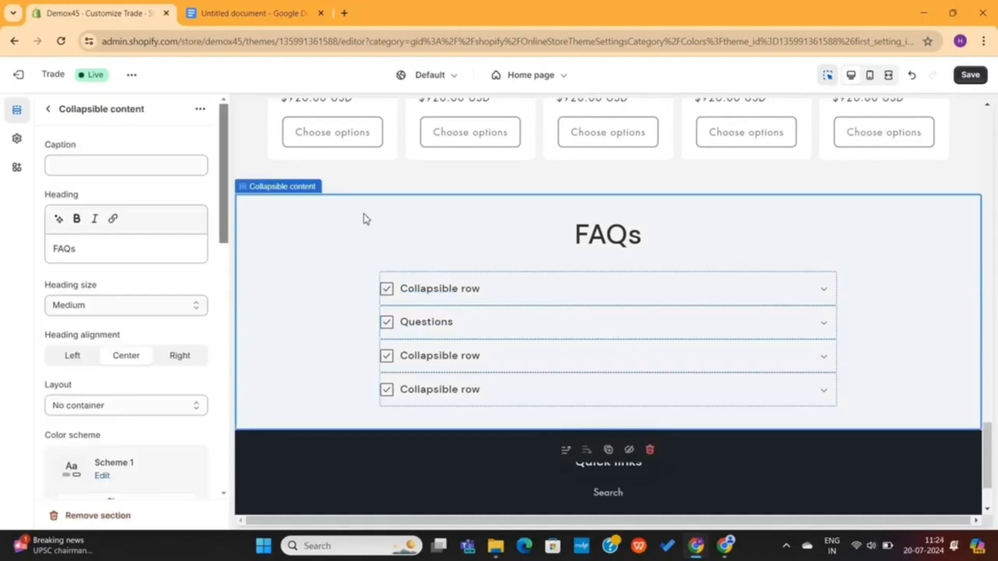
pyautogui.scroll(-5, 147, 326)
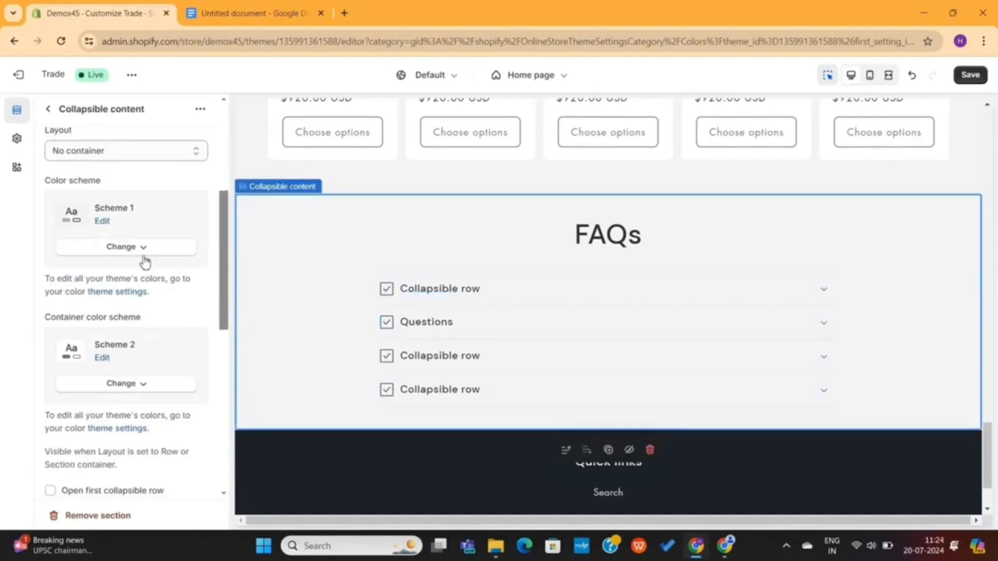
pyautogui.click(144, 249)
pyautogui.click(126, 356)
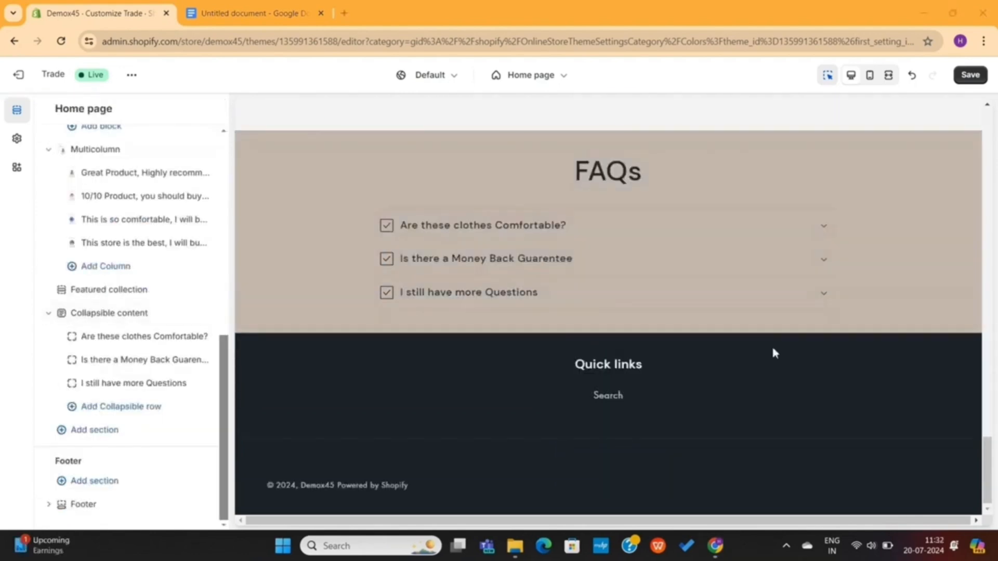
# Step: Expand the FAQ rows in the preview to review the answer stored under each question
pyautogui.click(600, 176)
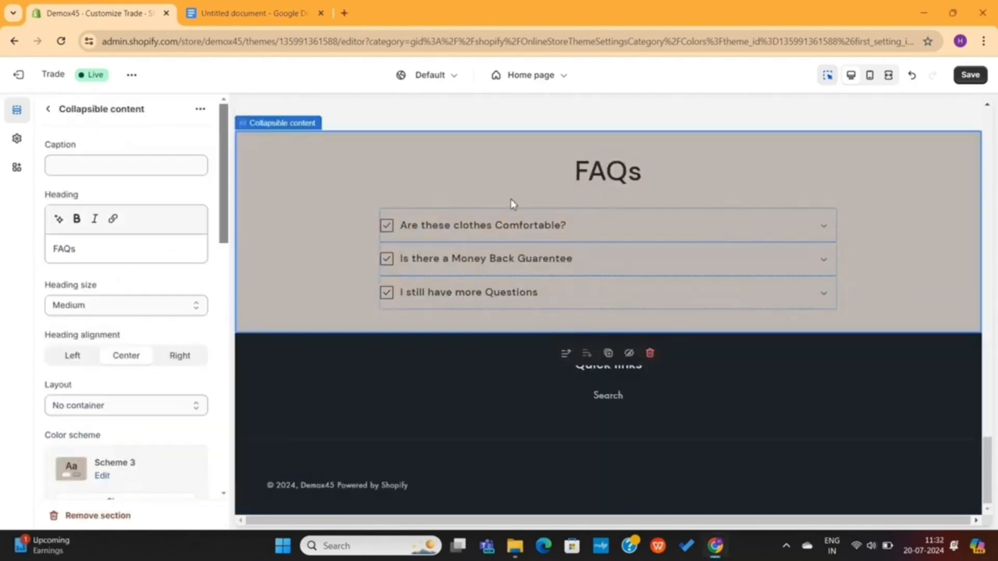
pyautogui.click(498, 225)
pyautogui.click(457, 270)
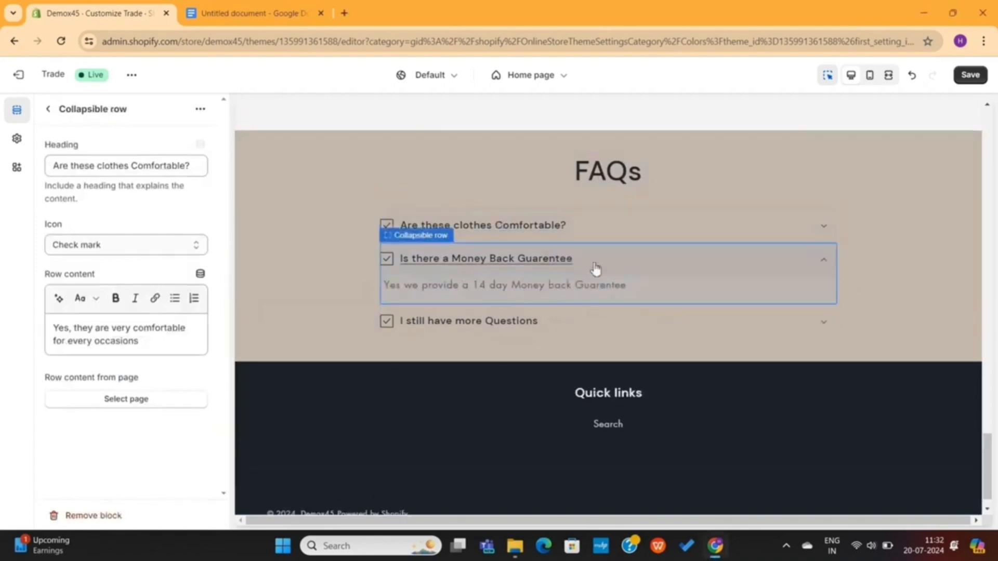
pyautogui.click(827, 326)
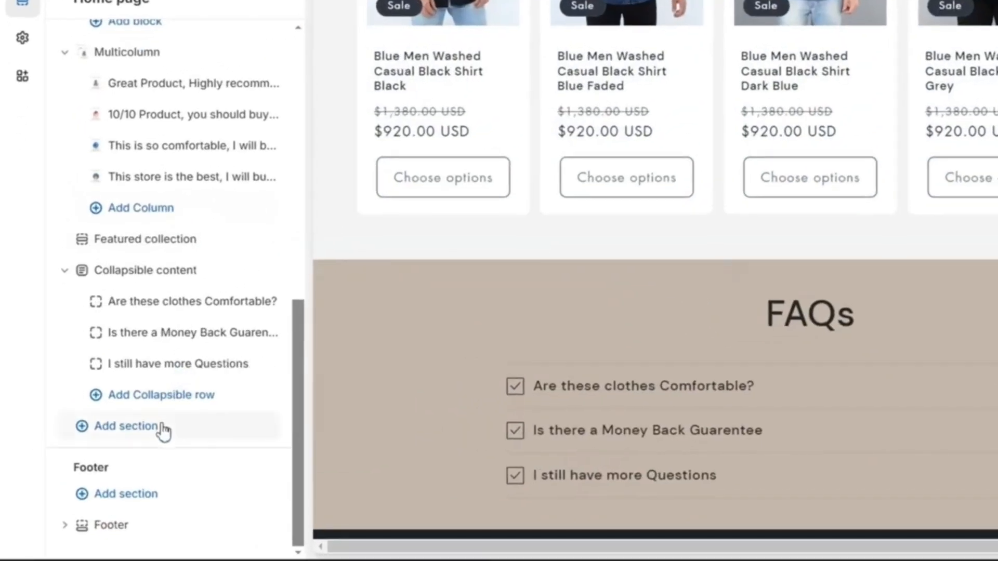
# Step: Add a Video section below the collapsible content and clear its heading text
pyautogui.click(163, 429)
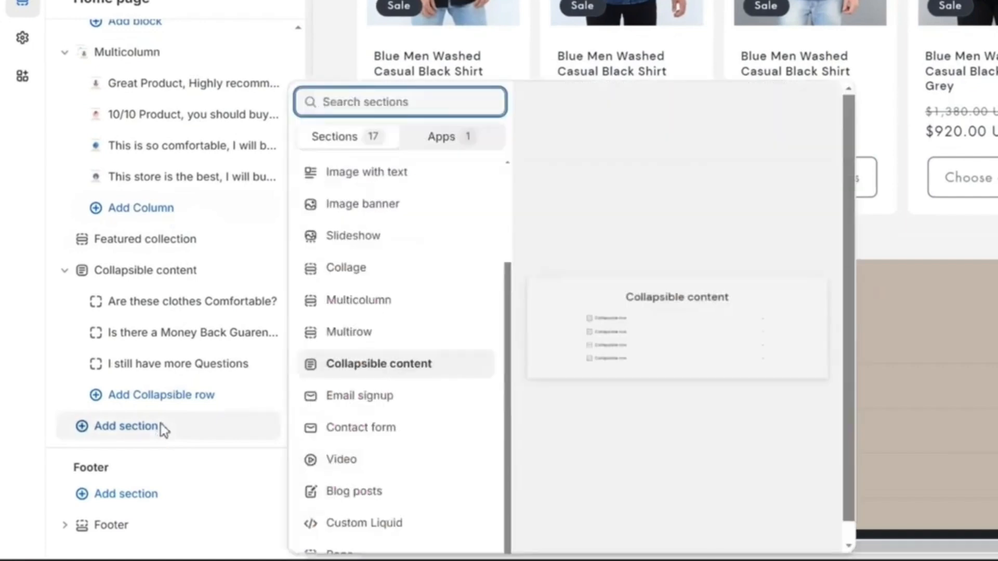
pyautogui.click(401, 460)
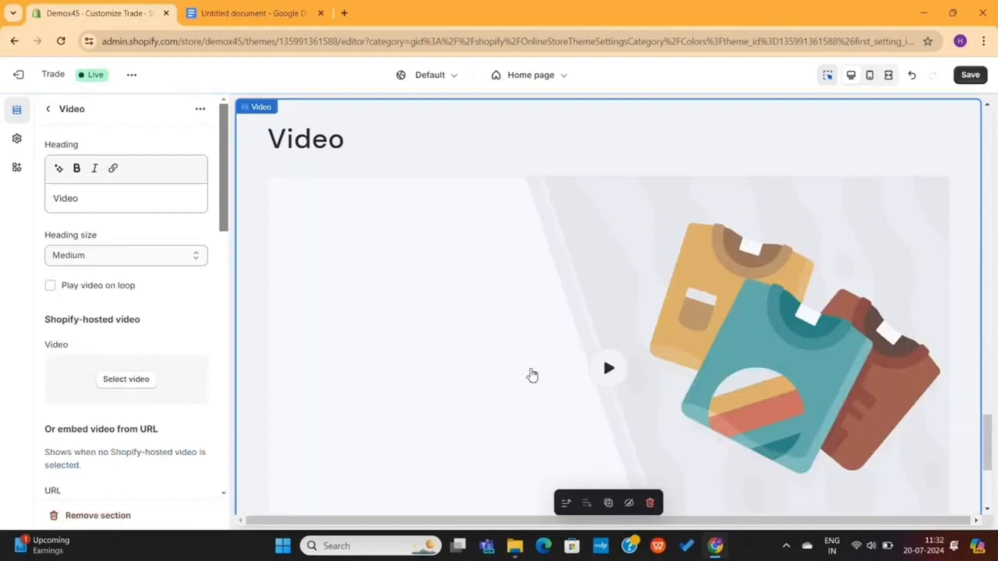
pyautogui.tripleClick(119, 198)
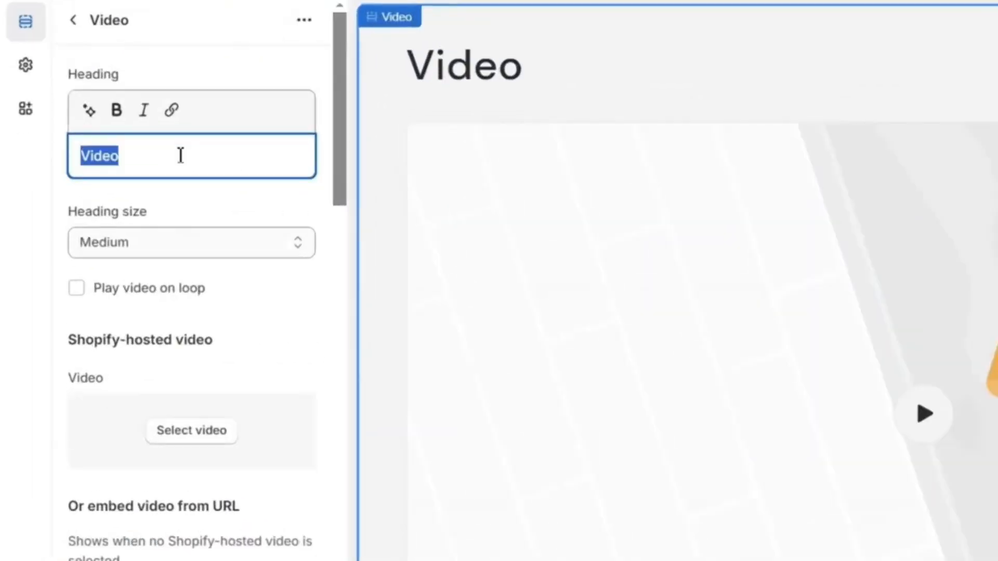
pyautogui.press('BackSpace')
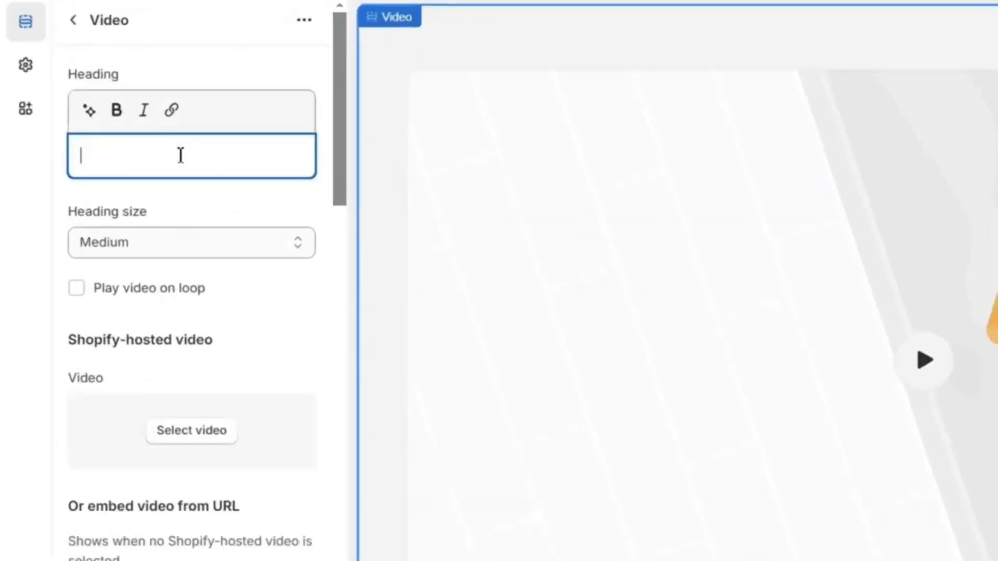
pyautogui.scroll(-2, 182, 325)
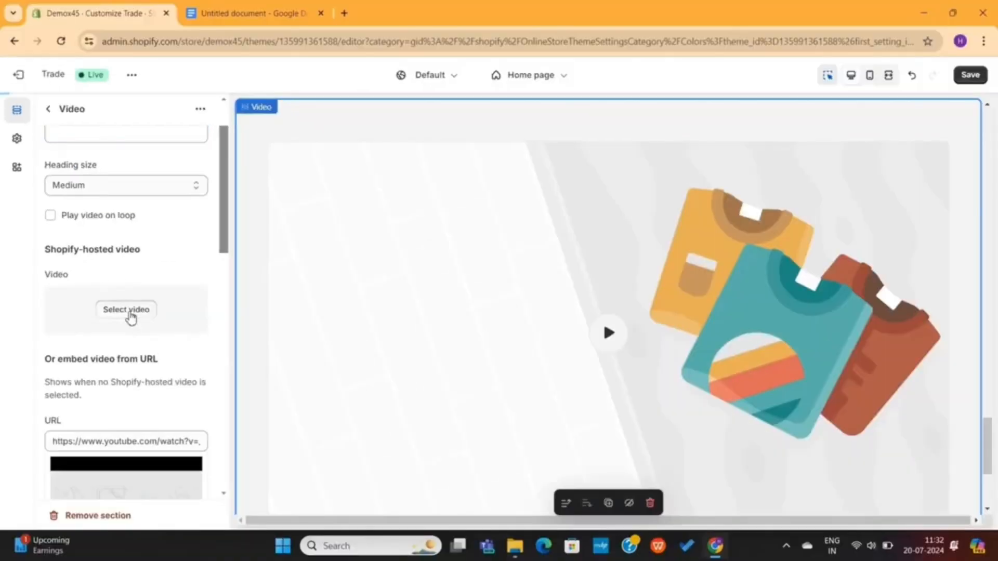
pyautogui.click(127, 310)
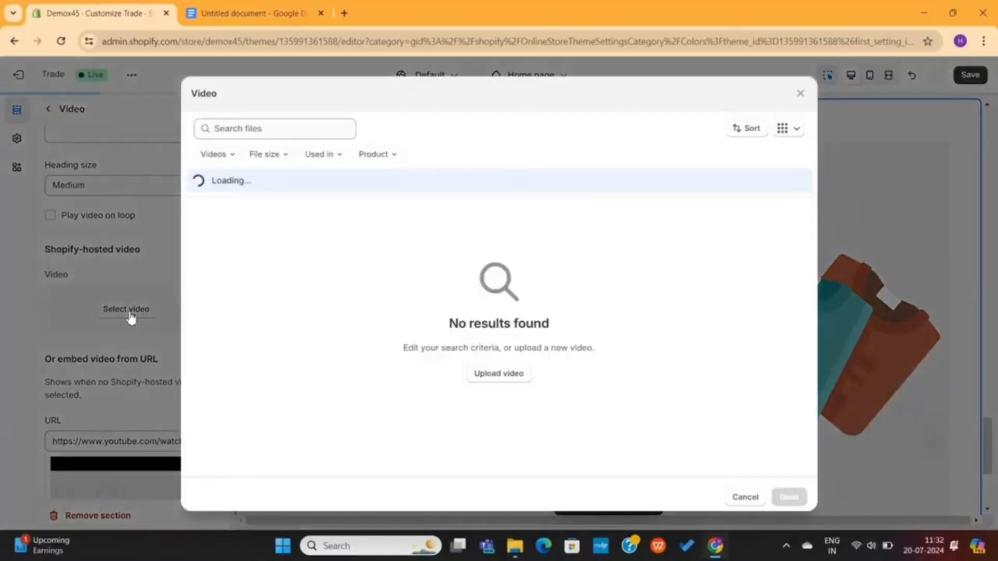
pyautogui.click(801, 95)
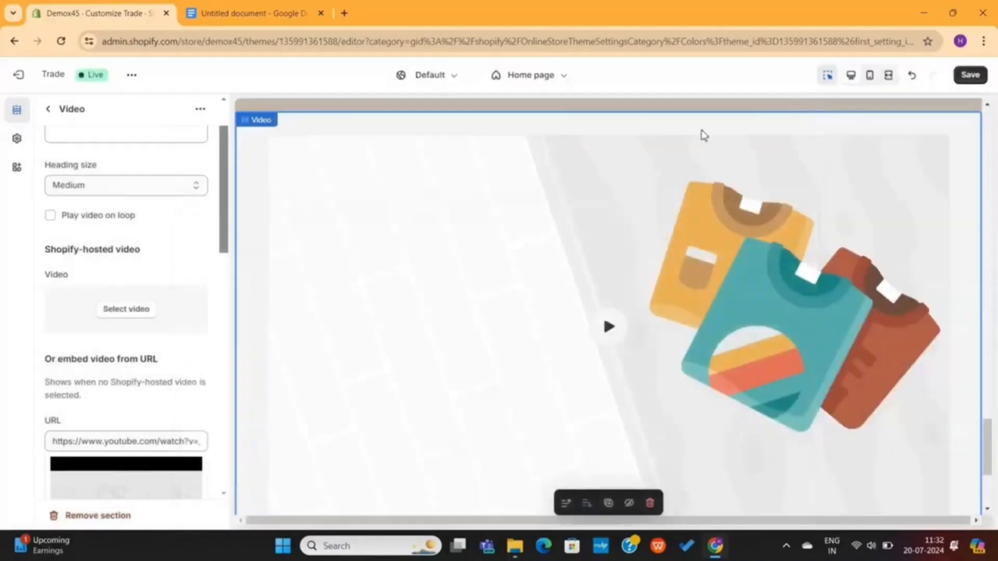
# Step: Replace the Video section's embed URL with the copied YouTube link to the men's outfit inspiration video
pyautogui.scroll(-2, 151, 397)
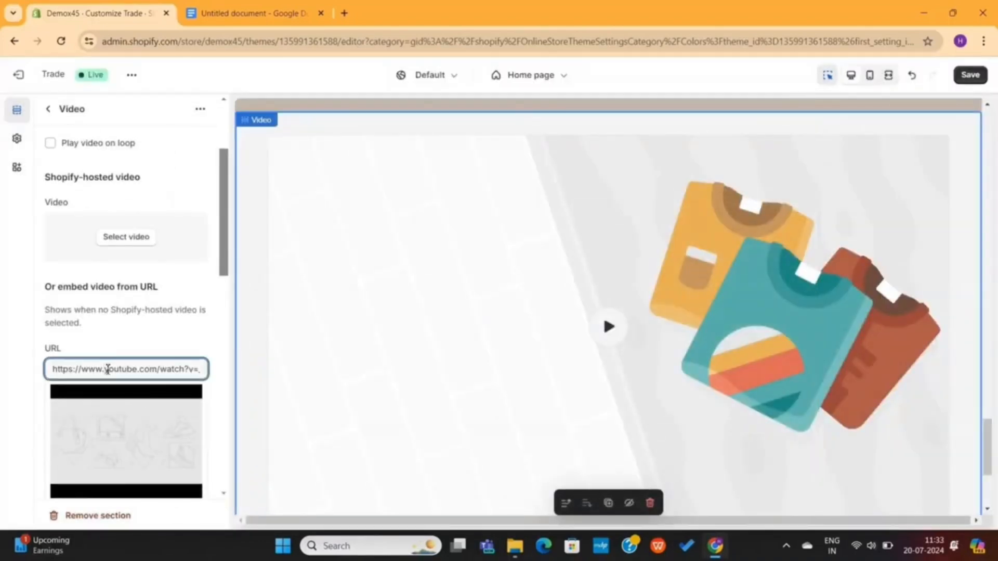
pyautogui.tripleClick(108, 369)
pyautogui.hotkey('ctrl', 'v')
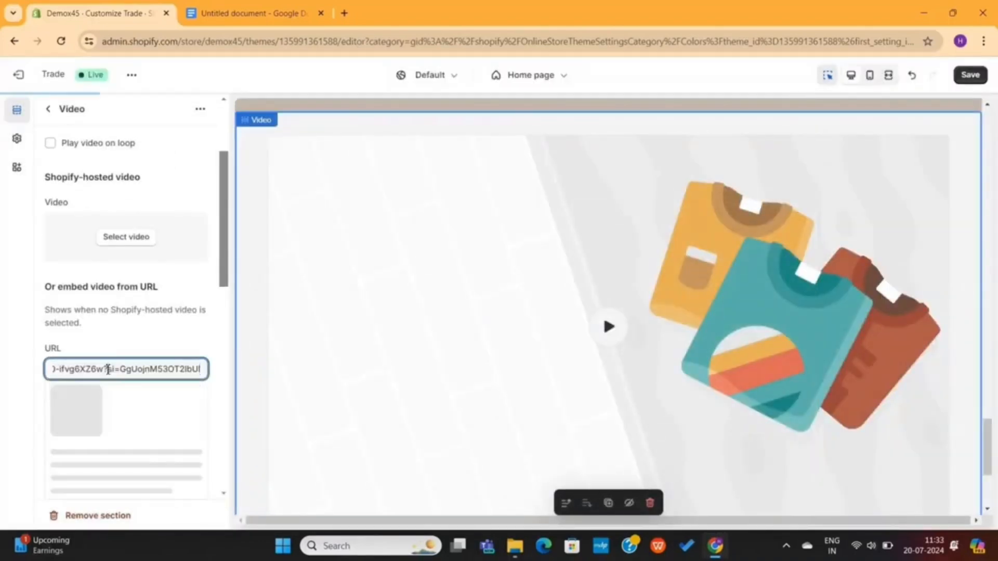
# Step: Set the video's cover image to the new collection PNG named "2" and play the video in the preview
pyautogui.scroll(-1, 527, 276)
pyautogui.scroll(-5, 129, 352)
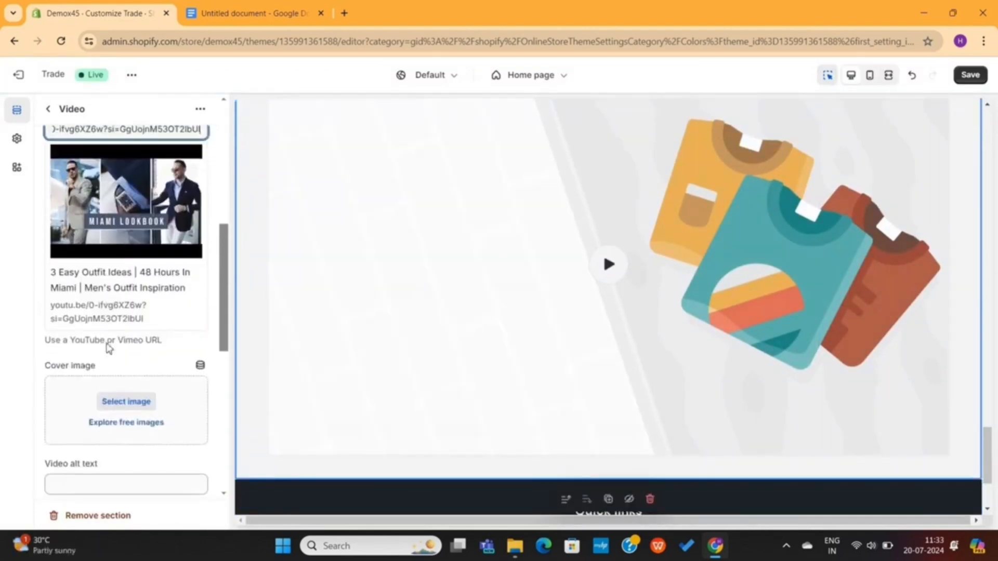
pyautogui.click(135, 357)
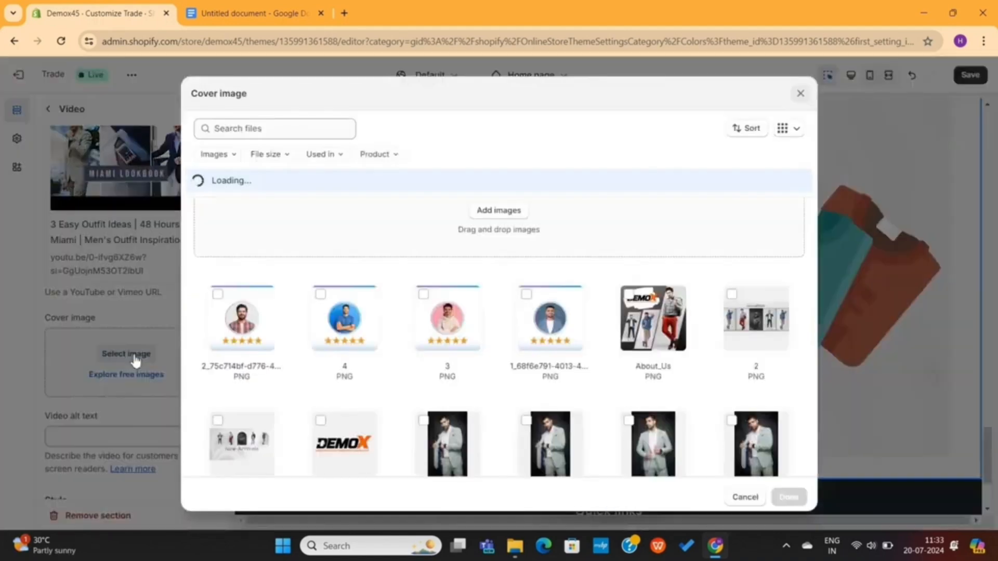
pyautogui.scroll(-2, 572, 327)
pyautogui.scroll(-2, 512, 361)
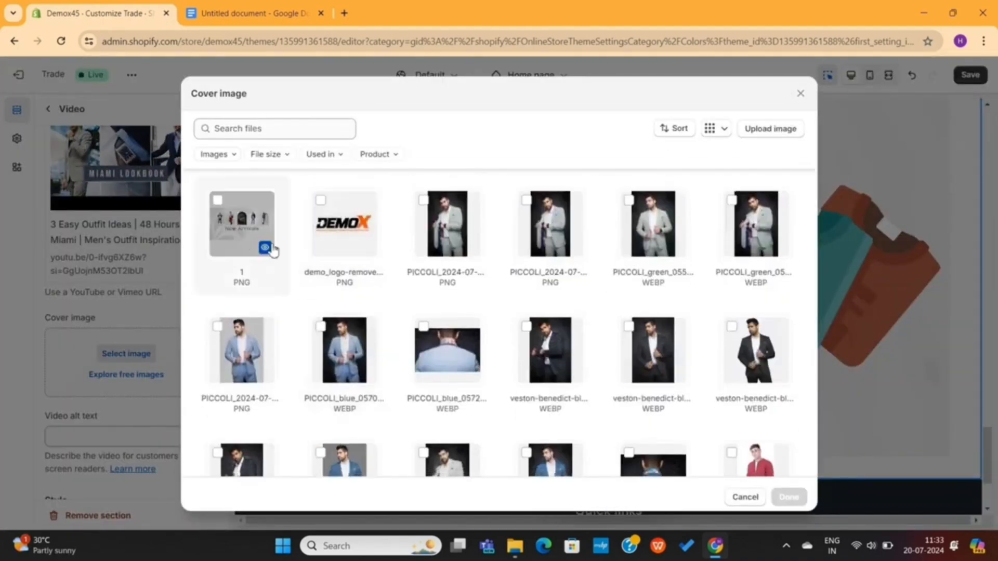
pyautogui.scroll(4, 568, 217)
pyautogui.scroll(-1, 709, 294)
pyautogui.scroll(-1, 710, 294)
pyautogui.scroll(2, 709, 292)
pyautogui.scroll(-10, 655, 330)
pyautogui.scroll(10, 655, 335)
pyautogui.click(756, 311)
pyautogui.click(789, 496)
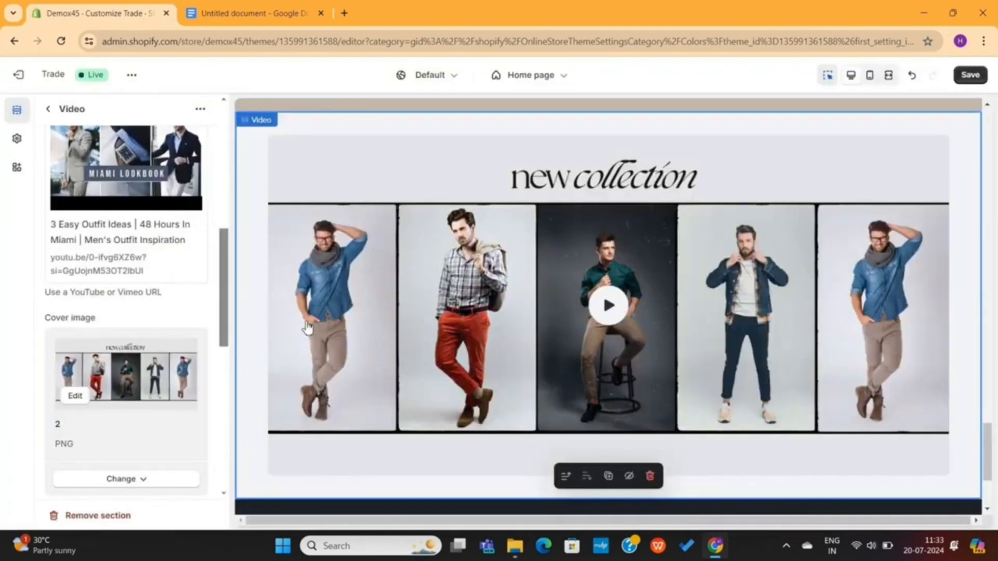
pyautogui.click(607, 310)
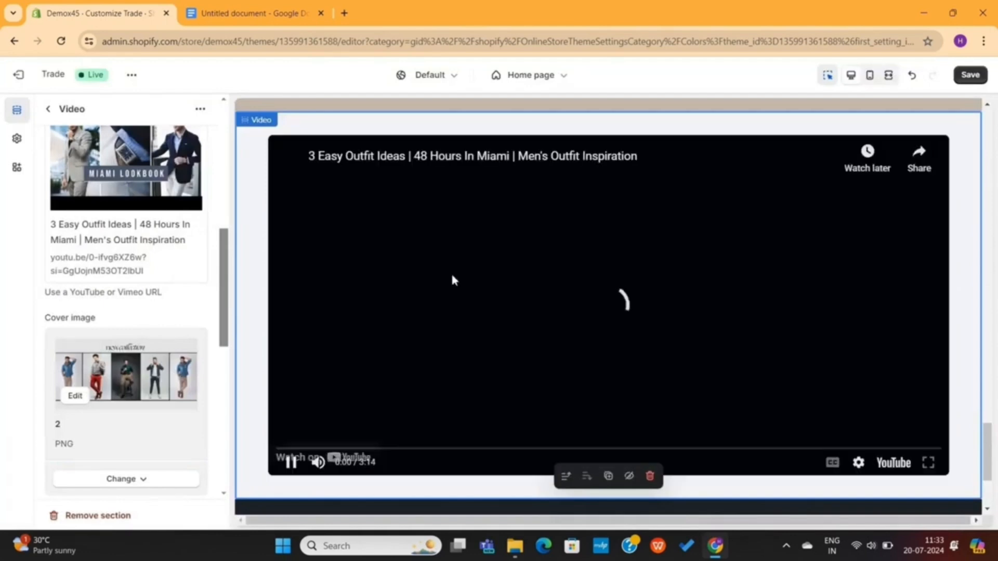
# Step: Make the Video section full width and reduce its top and bottom padding to 0 px
pyautogui.scroll(-6, 114, 363)
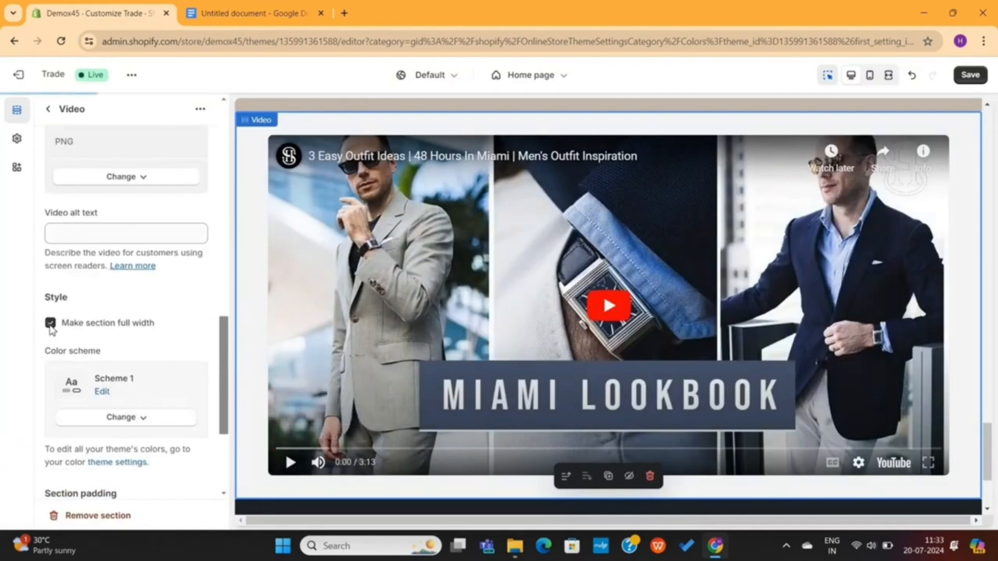
pyautogui.scroll(-5, 499, 256)
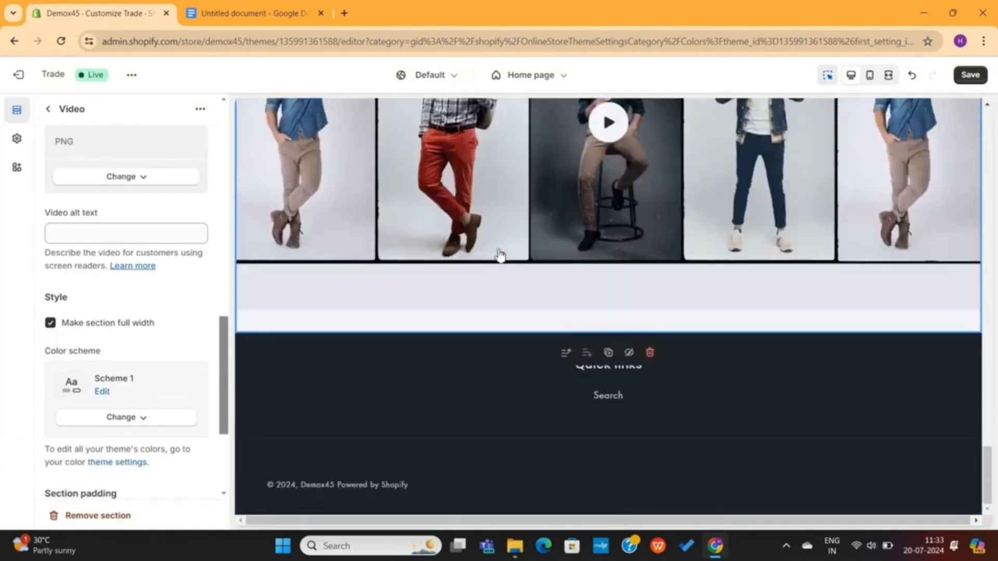
pyautogui.scroll(-4, 125, 311)
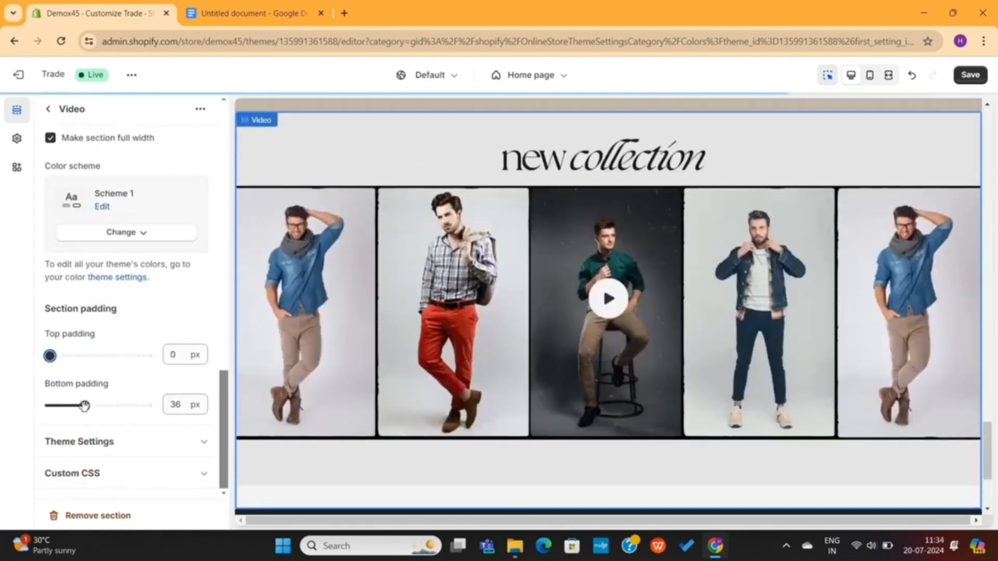
pyautogui.moveTo(82, 406); pyautogui.dragTo(5, 418)
# Step: Move the Video section up in the home page section list, between Featured collection and Image with text
pyautogui.click(48, 108)
pyautogui.moveTo(62, 406); pyautogui.dragTo(45, 256)
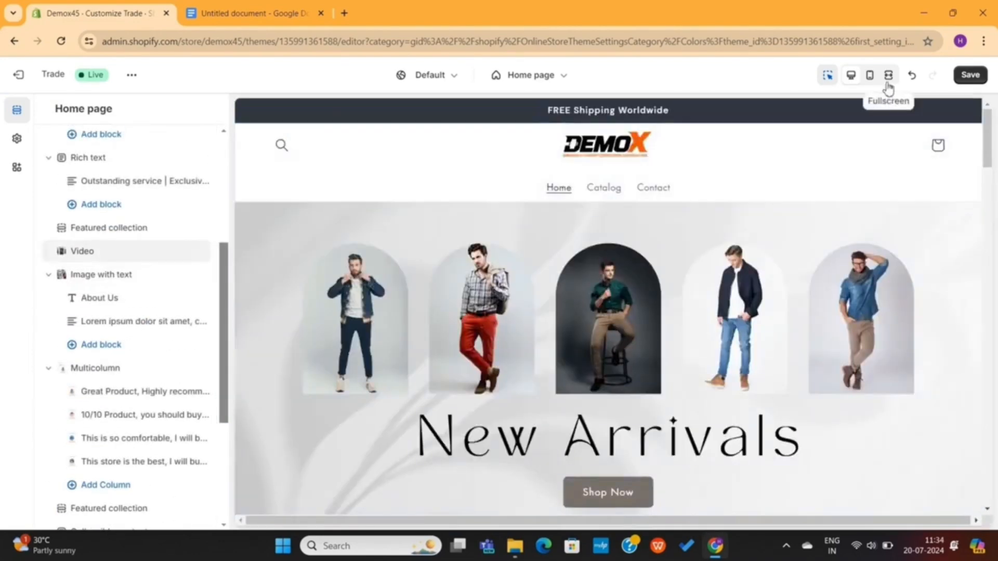
# Step: Show the home page preview at fullscreen width and review its layout from the banner down to the video section
pyautogui.click(888, 75)
pyautogui.scroll(-2, 648, 312)
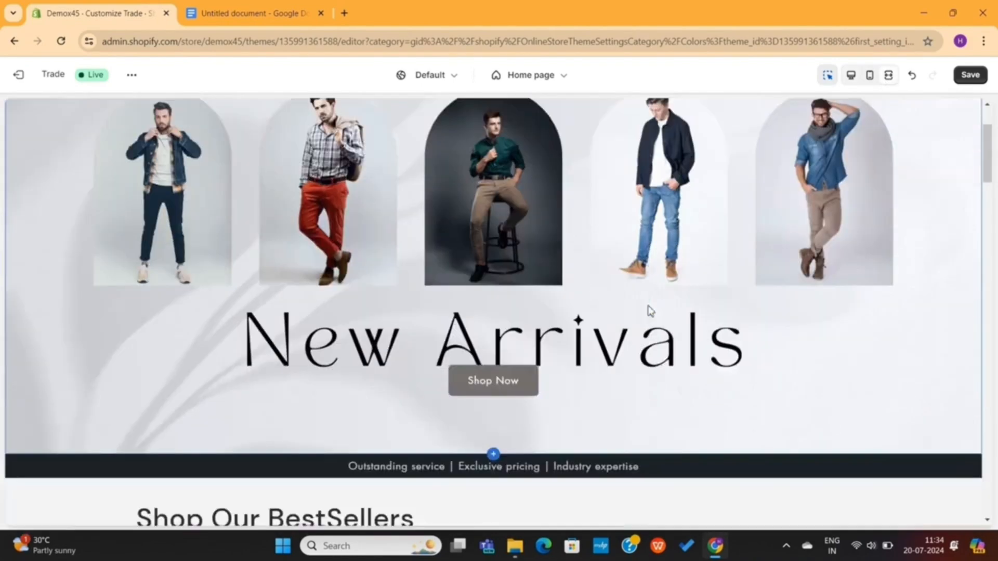
pyautogui.scroll(2, 650, 310)
pyautogui.scroll(-3, 648, 311)
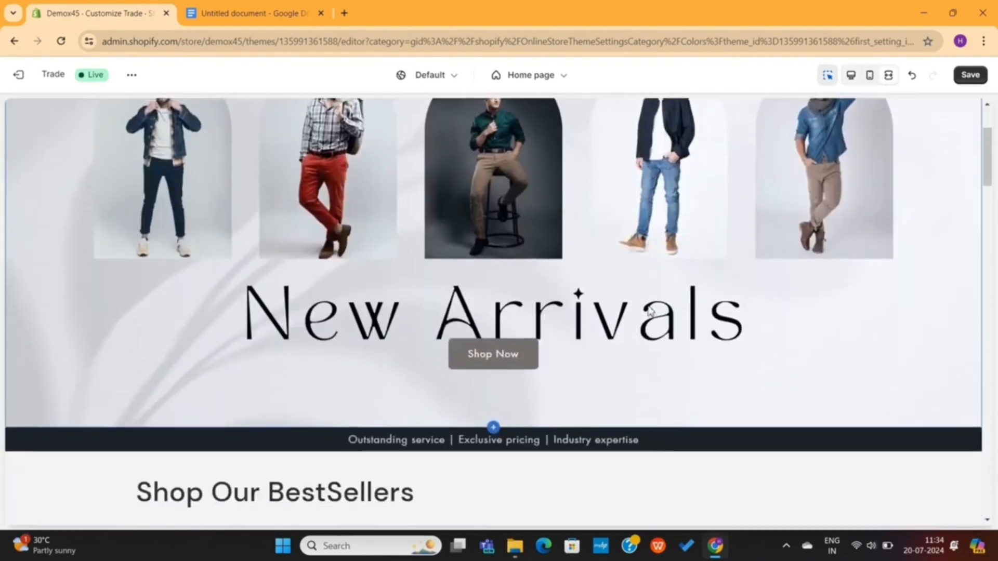
pyautogui.scroll(3, 648, 311)
pyautogui.scroll(-3, 649, 310)
pyautogui.scroll(-5, 649, 310)
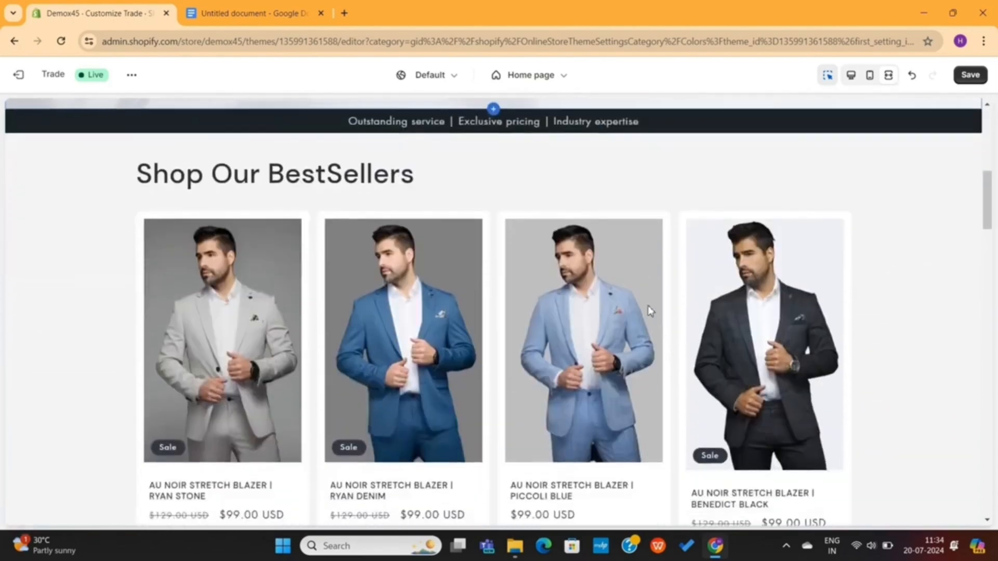
pyautogui.scroll(-8, 631, 379)
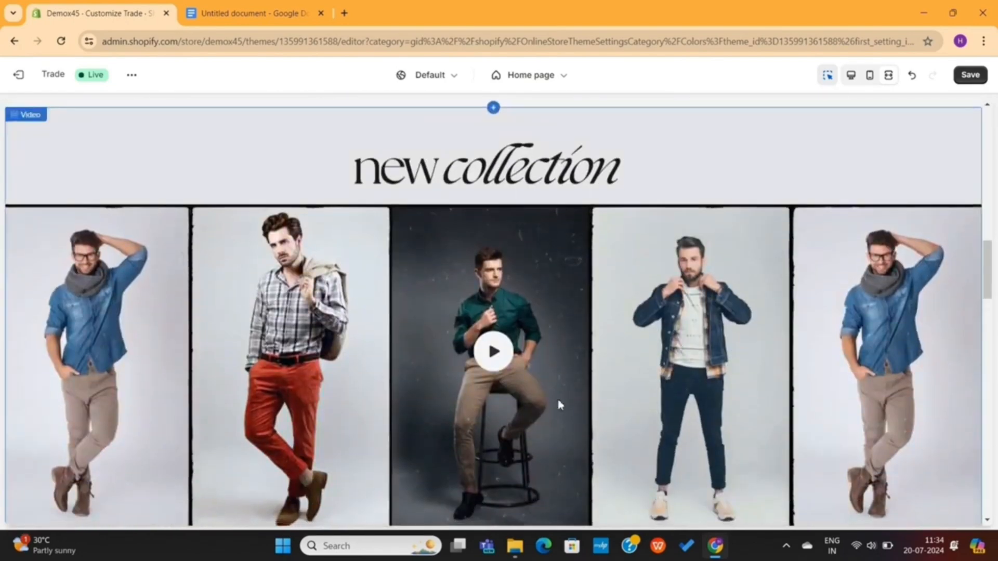
# Step: Review the rest of the home page preview from the video section down to the FAQs and footer
pyautogui.scroll(-6, 559, 403)
pyautogui.scroll(-8, 559, 404)
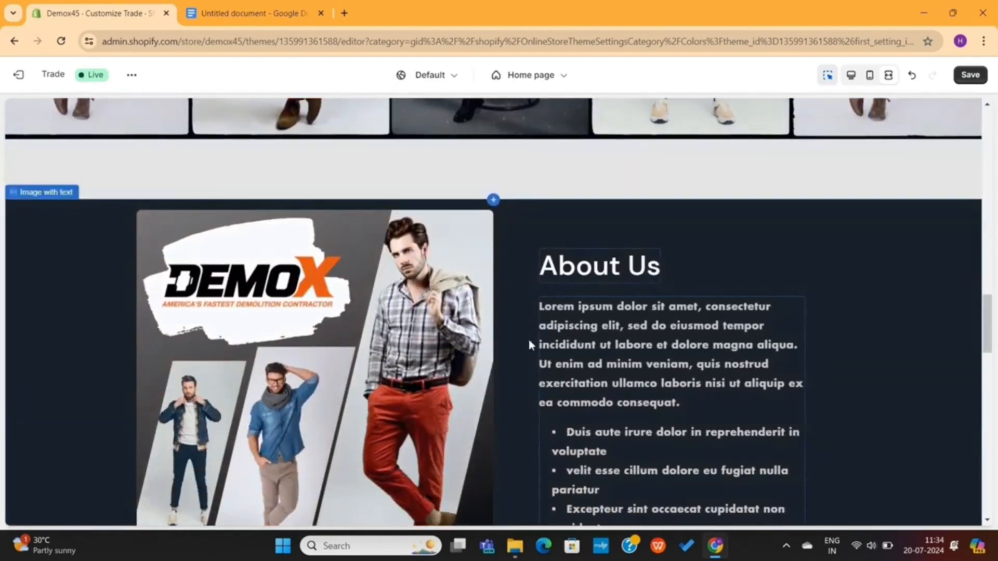
pyautogui.scroll(-7, 530, 345)
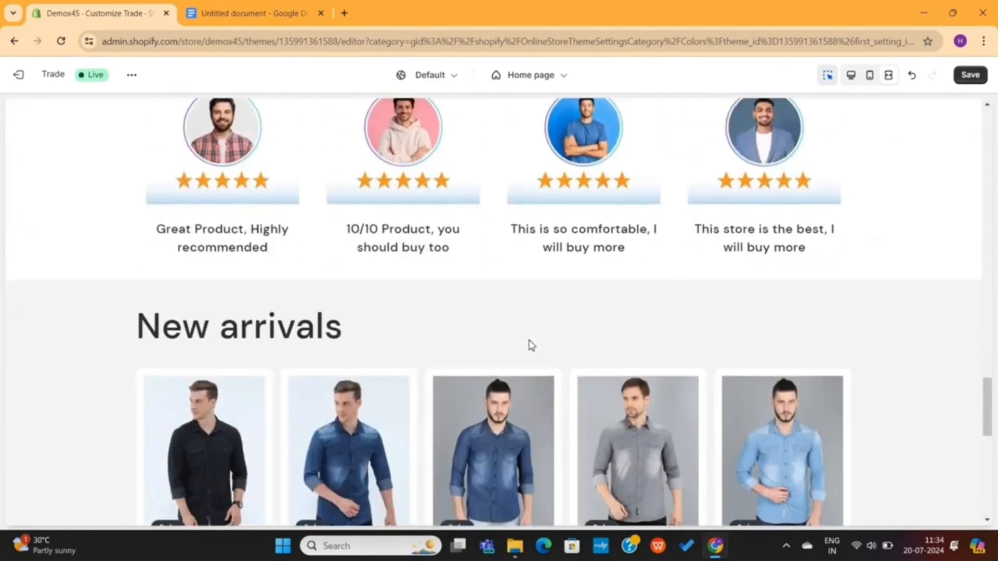
pyautogui.scroll(-5, 530, 344)
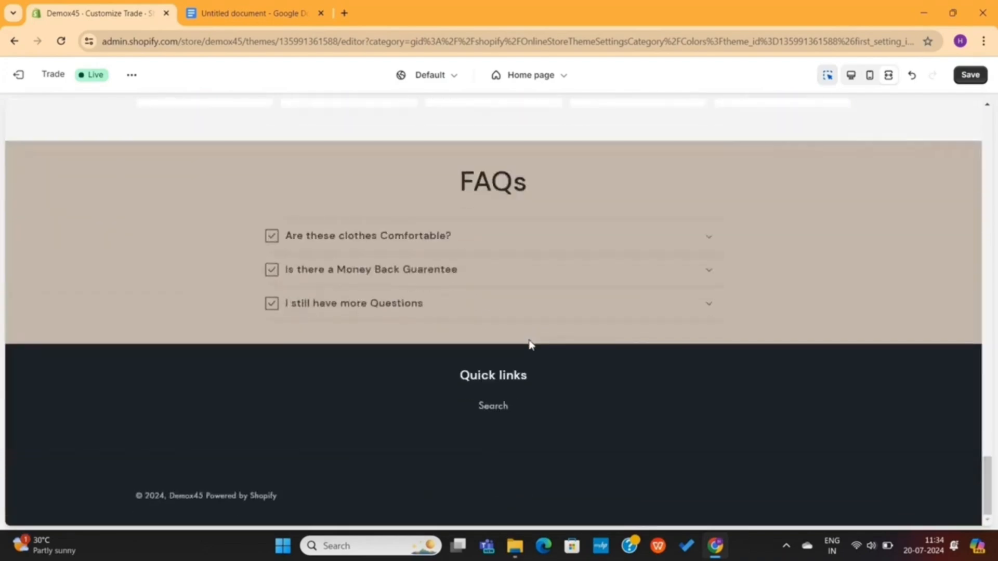
pyautogui.scroll(9, 531, 345)
pyautogui.scroll(10, 530, 345)
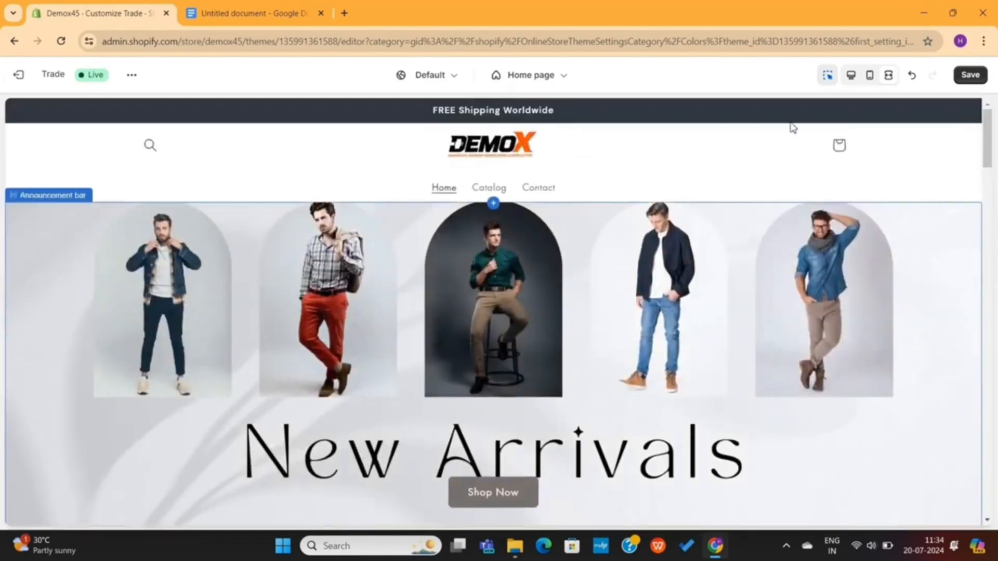
# Step: Return the home page preview to the standard desktop view with the section list and save the theme changes
pyautogui.click(859, 76)
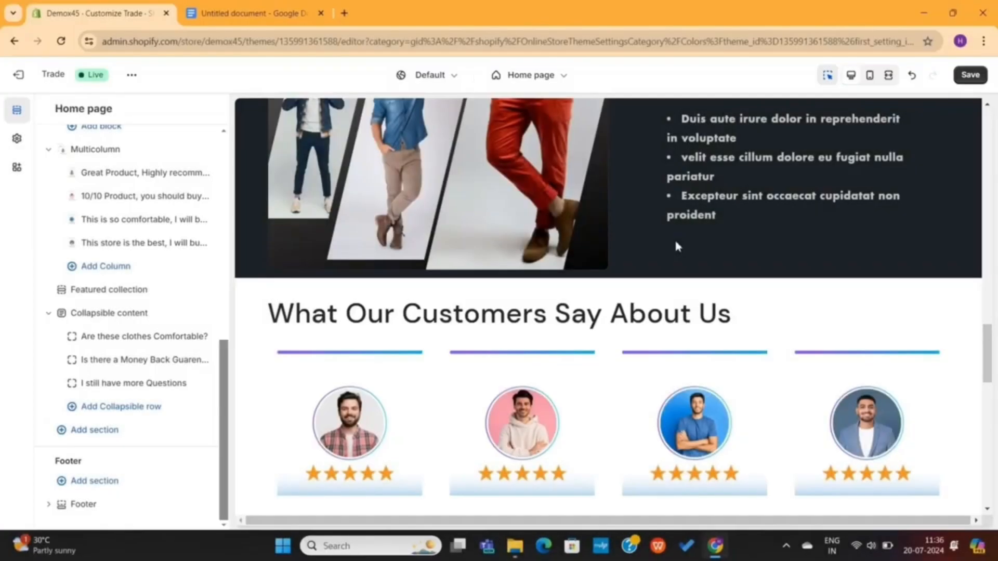
pyautogui.scroll(10, 674, 238)
pyautogui.scroll(10, 676, 244)
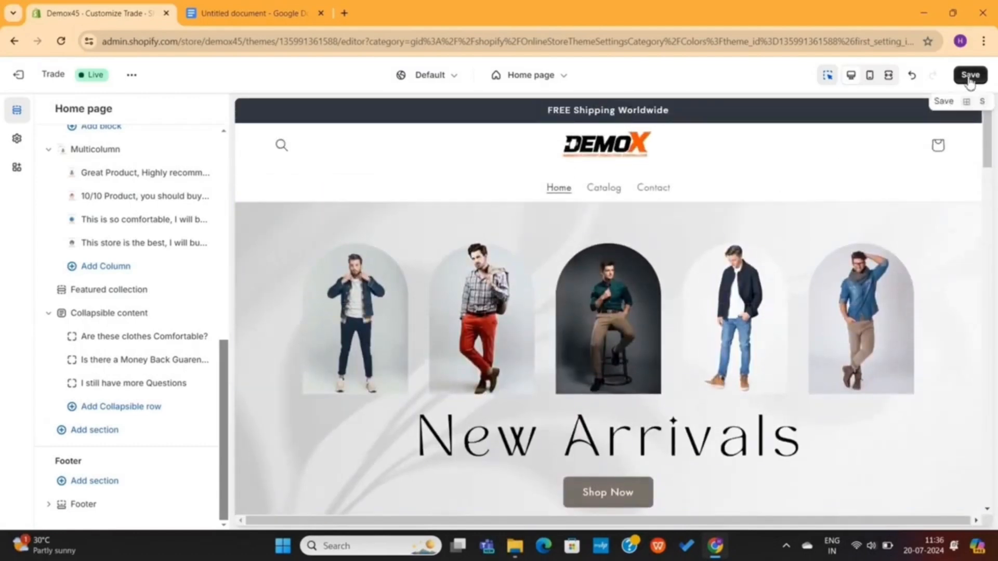
pyautogui.click(970, 77)
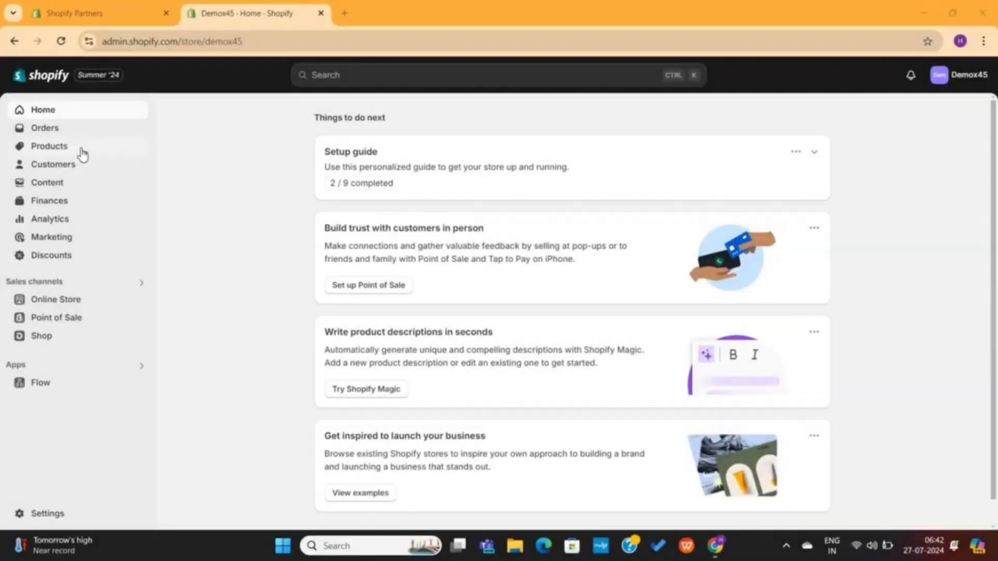
# Step: Open the product "AU NOIR STRETCH BLAZER | BENEDICT BLACK" from the store's product list
pyautogui.click(69, 150)
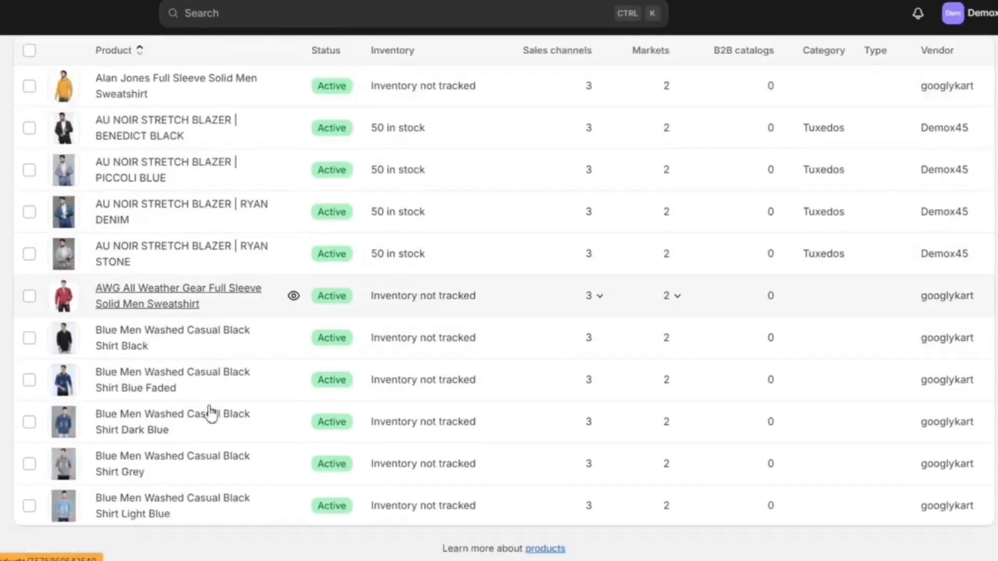
pyautogui.scroll(2, 210, 414)
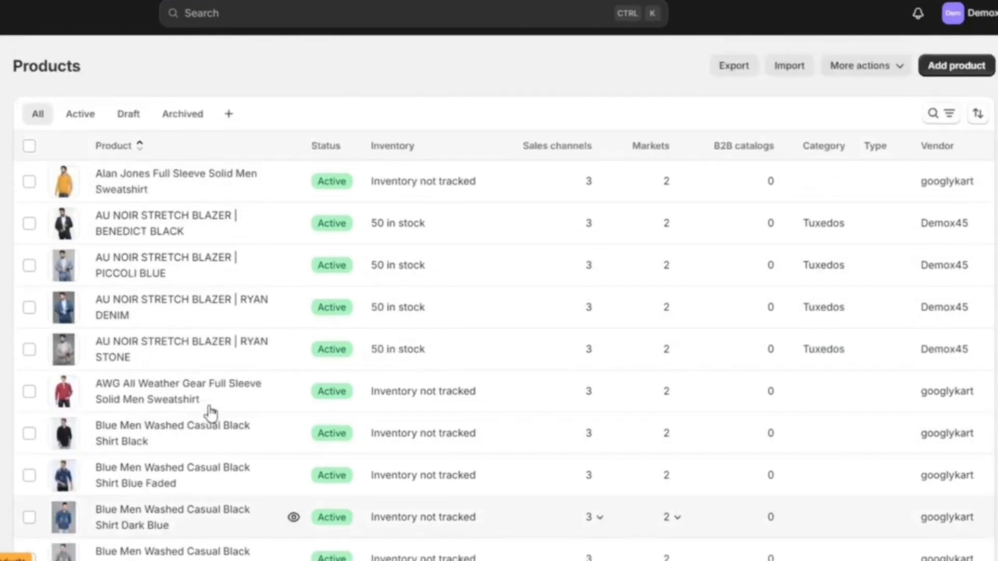
pyautogui.click(173, 240)
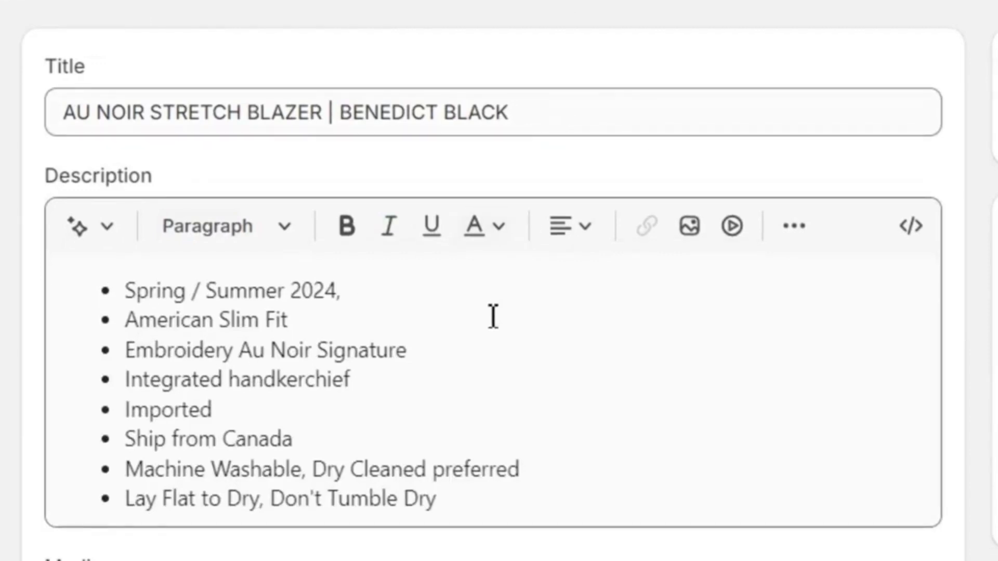
# Step: In the blazer's category metafields, set Fabric to Denim and Care instructions to Dry clean only
pyautogui.scroll(-5, 628, 394)
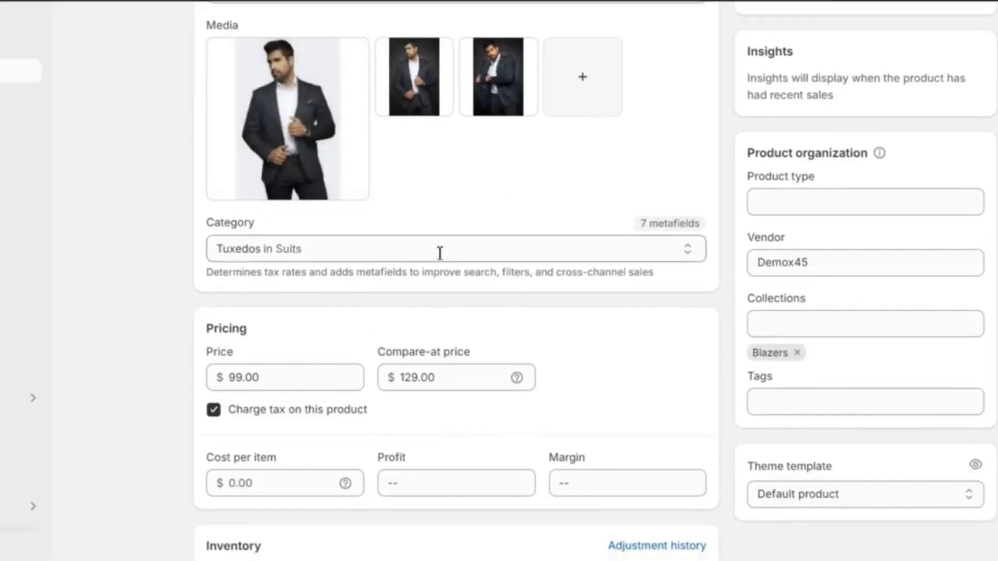
pyautogui.scroll(-2, 579, 344)
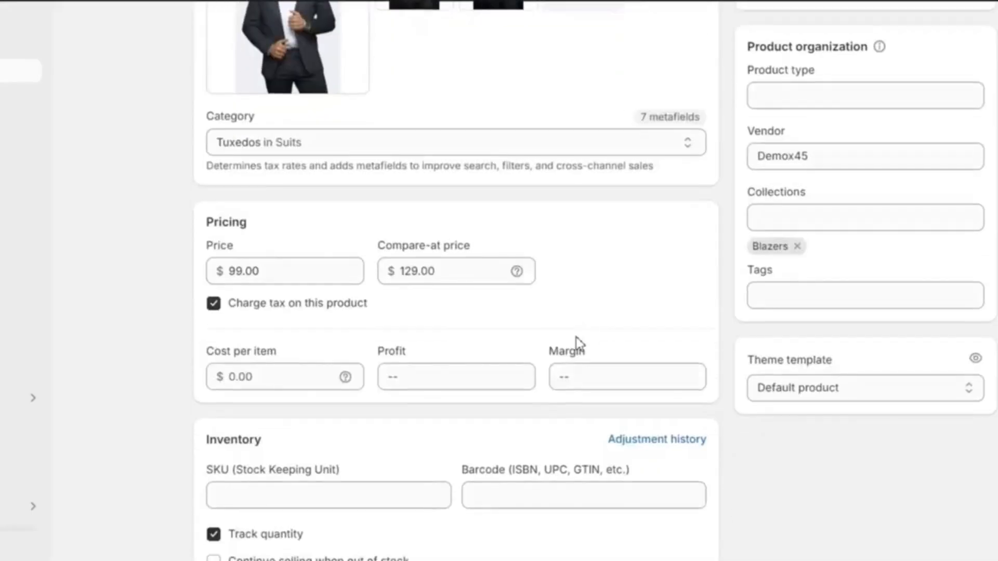
pyautogui.scroll(-9, 434, 314)
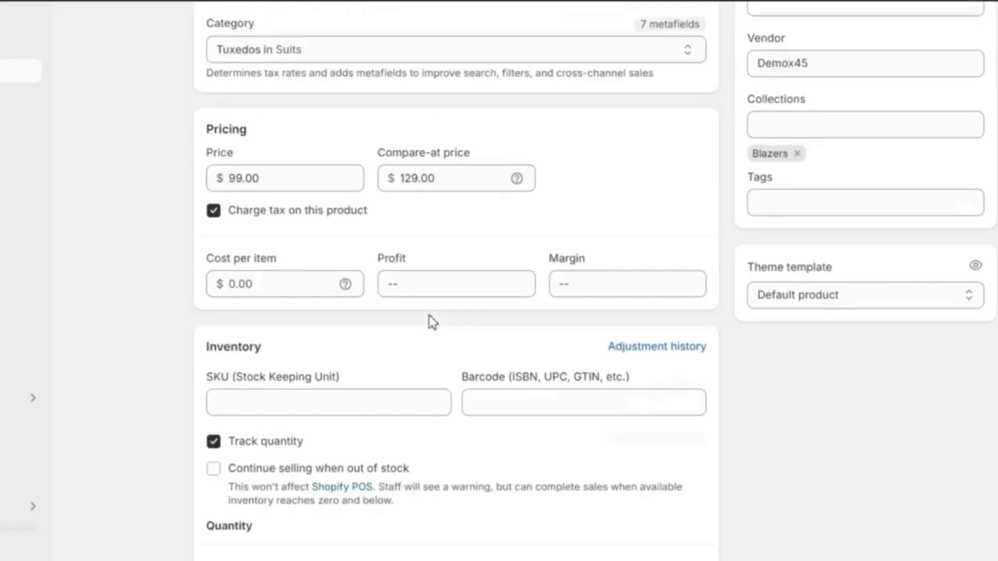
pyautogui.scroll(-10, 432, 321)
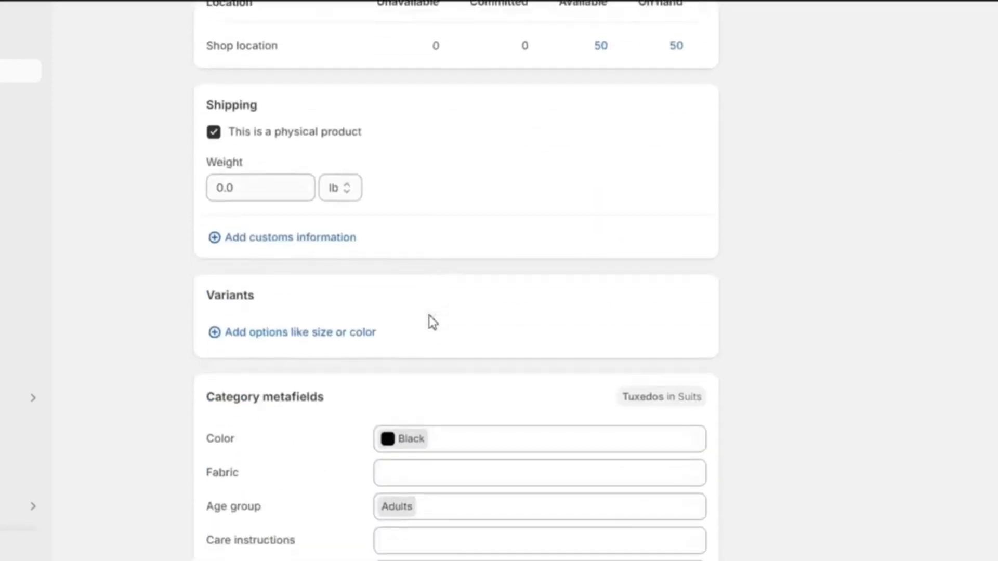
pyautogui.scroll(2, 338, 181)
pyautogui.click(400, 233)
pyautogui.click(396, 275)
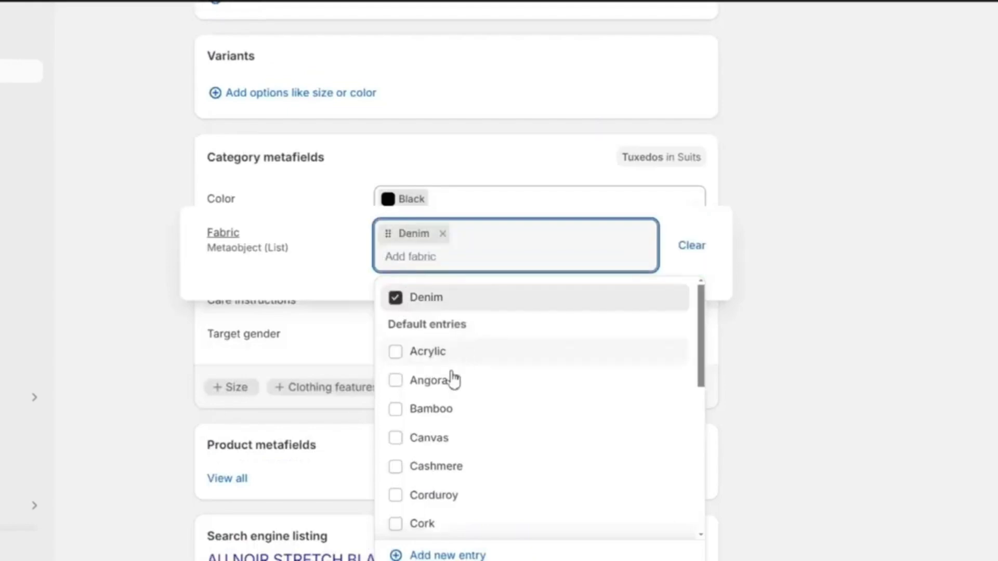
pyautogui.click(763, 413)
pyautogui.click(516, 311)
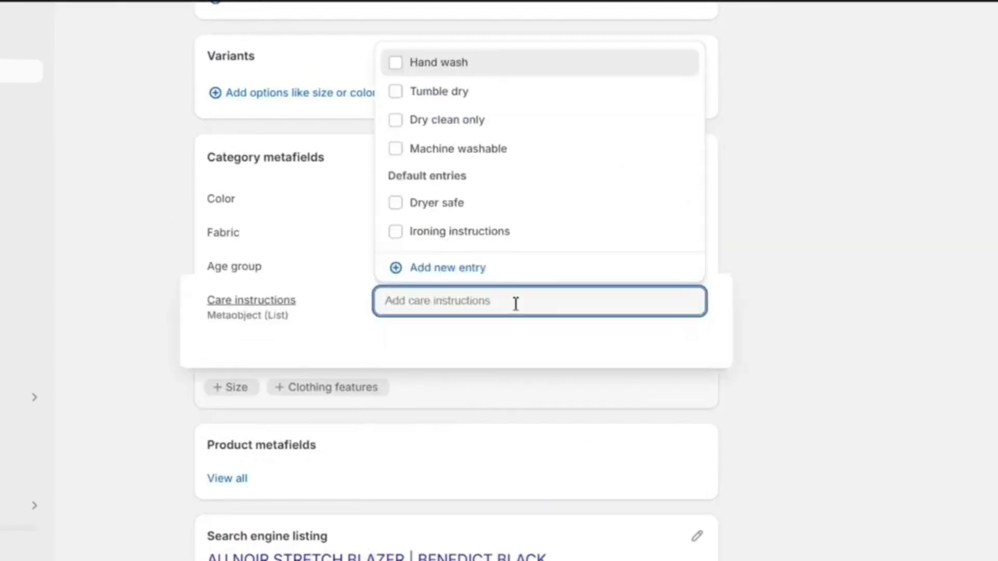
pyautogui.click(399, 122)
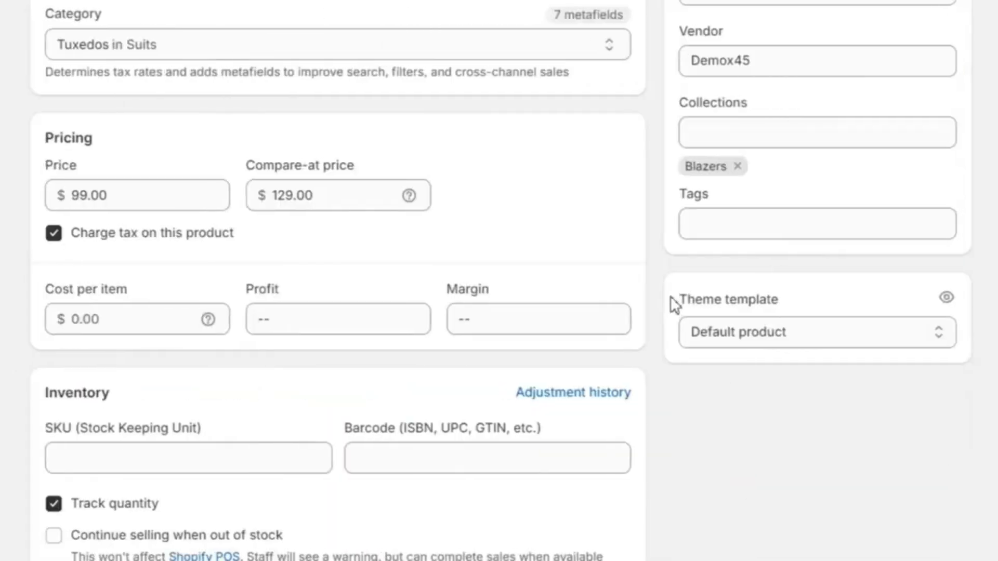
# Step: Open the blazer's Default product theme template in the theme editor
pyautogui.moveTo(671, 298); pyautogui.dragTo(822, 297)
pyautogui.click(843, 295)
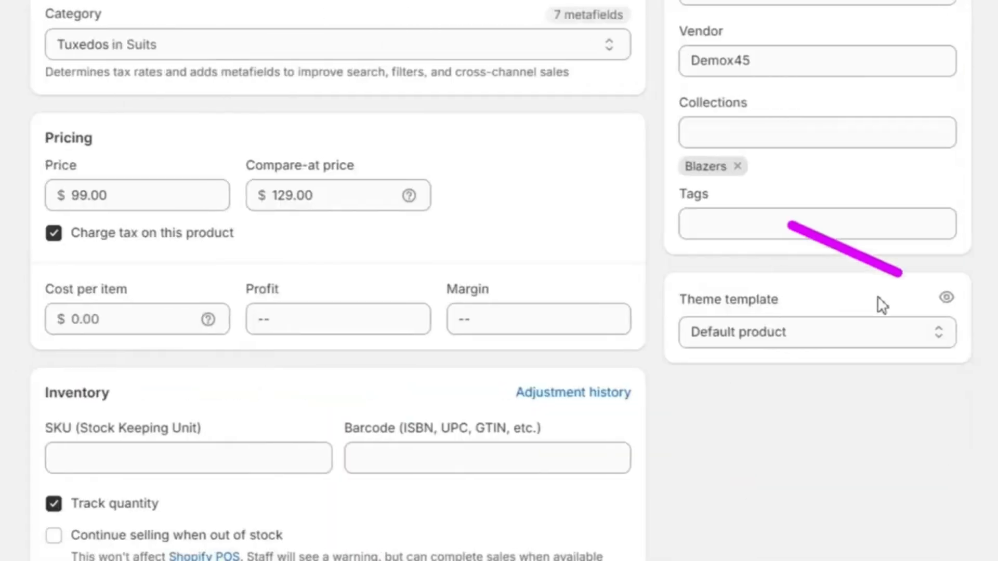
pyautogui.click(949, 299)
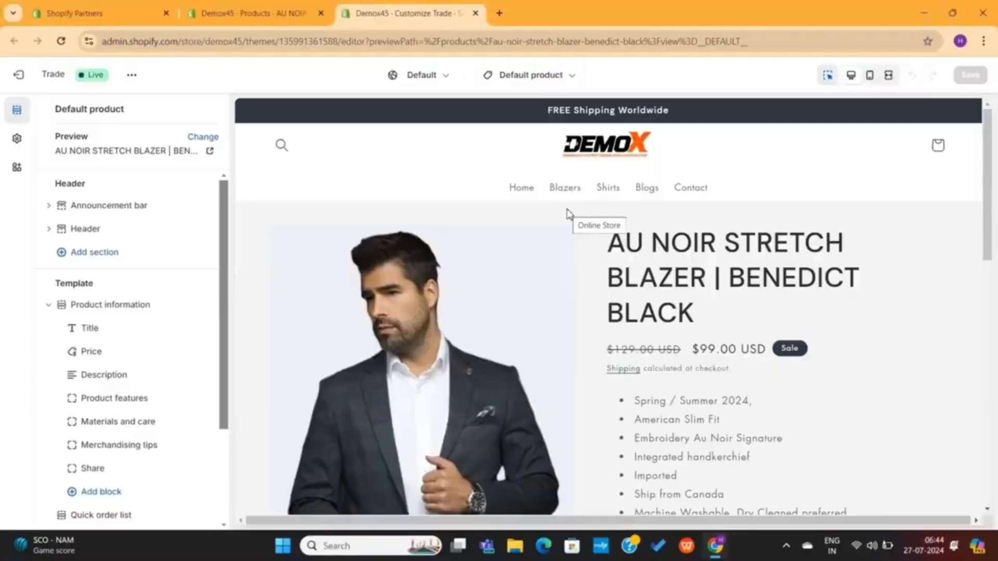
# Step: Examine the blazer's product page layout from title to related products, in both the standard and fullscreen previews
pyautogui.scroll(-10, 568, 213)
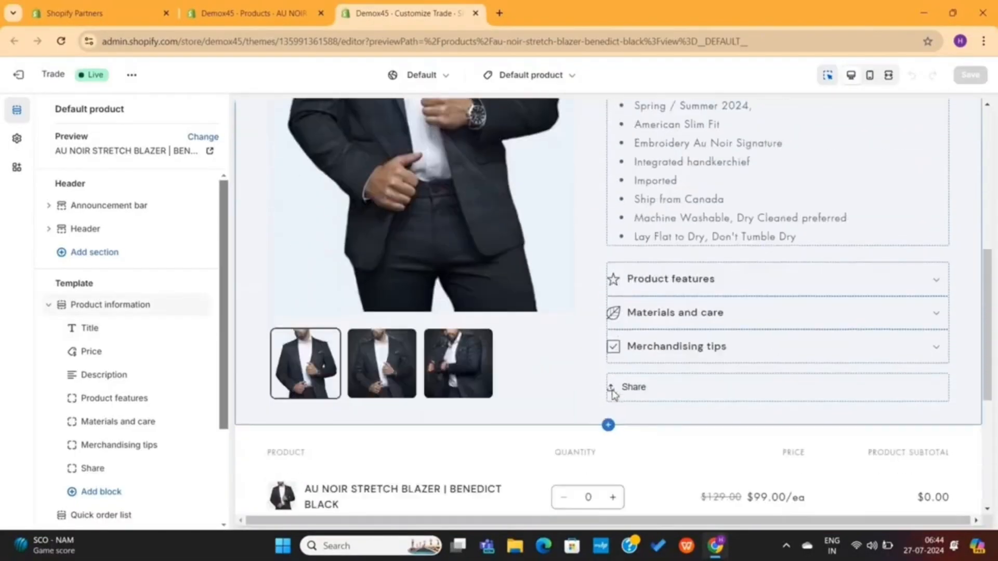
pyautogui.scroll(10, 612, 395)
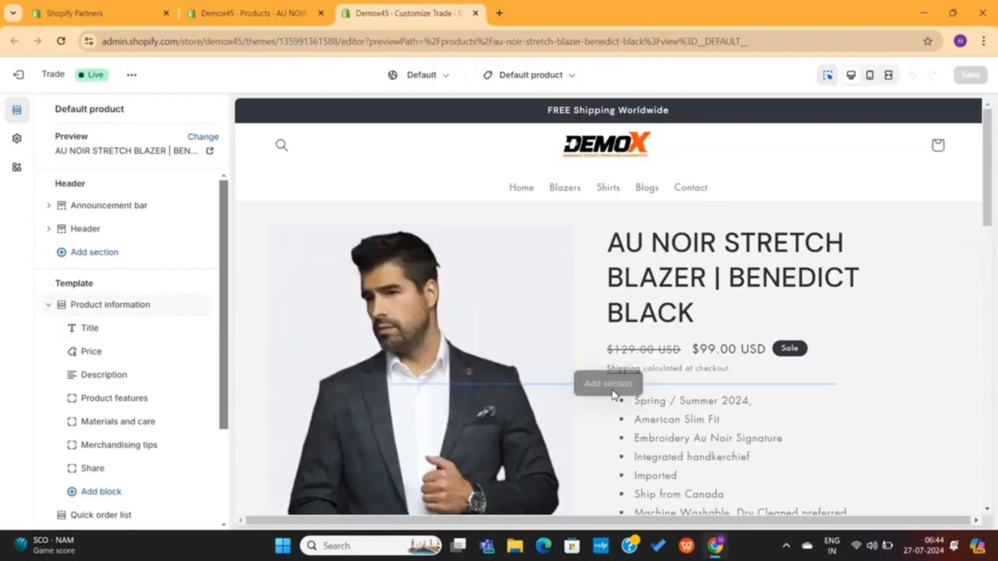
pyautogui.scroll(-10, 725, 319)
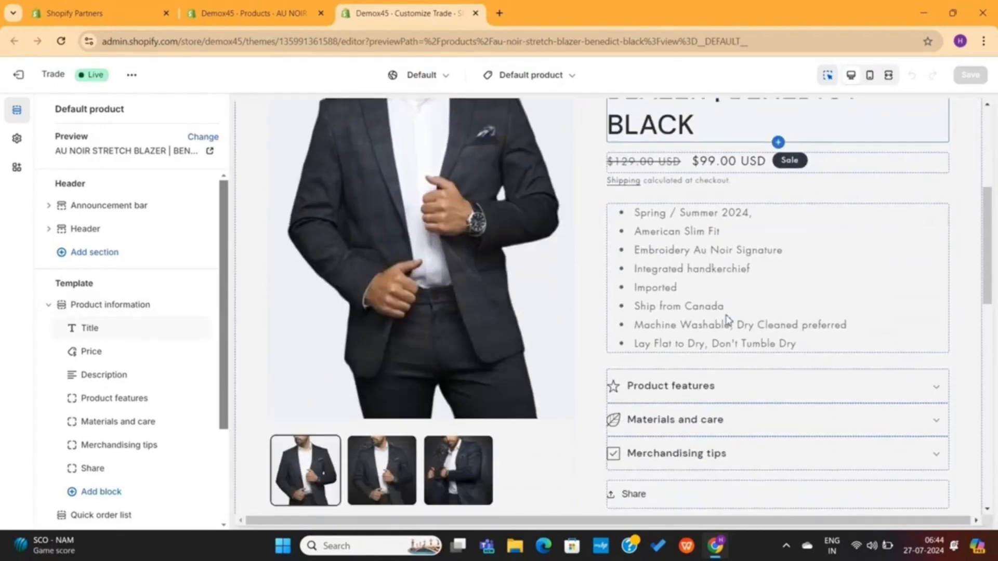
pyautogui.scroll(10, 726, 319)
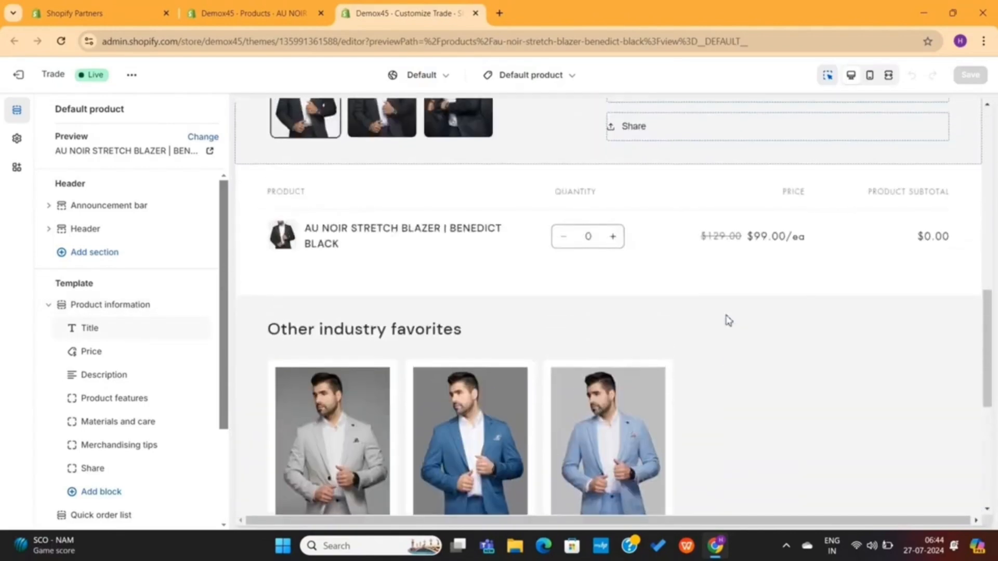
pyautogui.scroll(1, 727, 319)
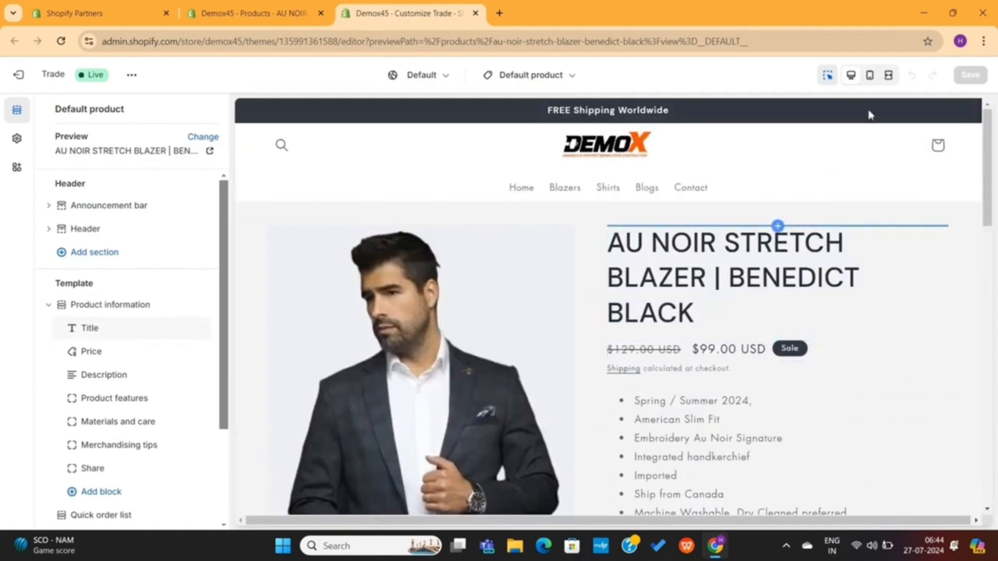
pyautogui.click(889, 77)
pyautogui.scroll(-2, 631, 234)
pyautogui.scroll(-10, 631, 234)
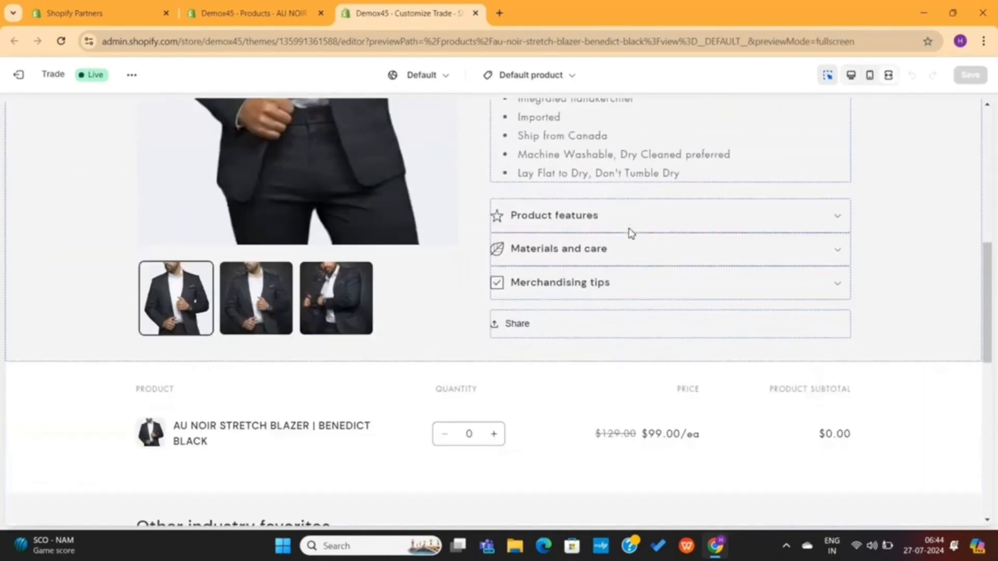
pyautogui.scroll(12, 631, 234)
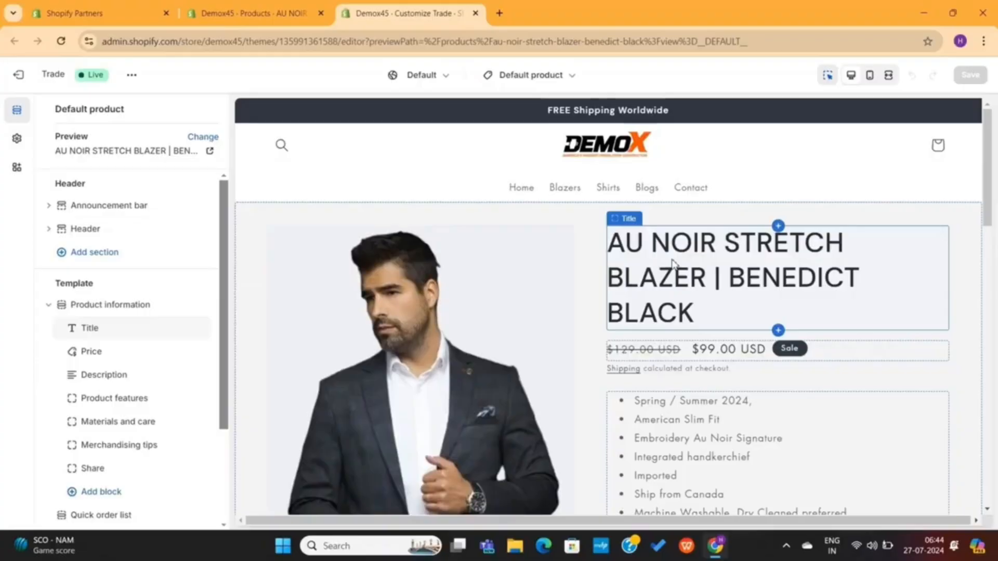
# Step: Examine the settings of the Title, Price, Description, Product features and Merchandising tips blocks on the product page
pyautogui.click(673, 264)
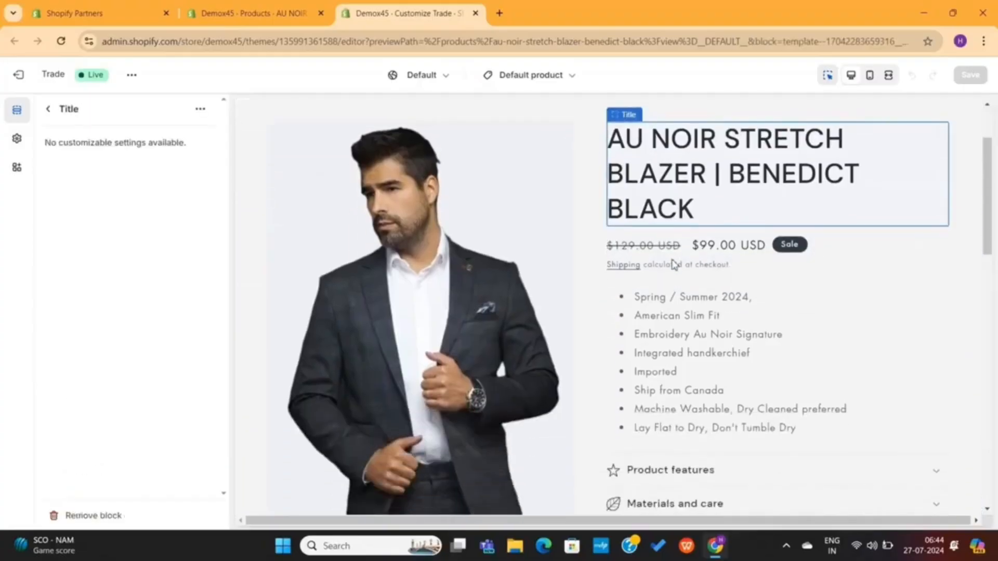
pyautogui.click(726, 253)
pyautogui.click(718, 315)
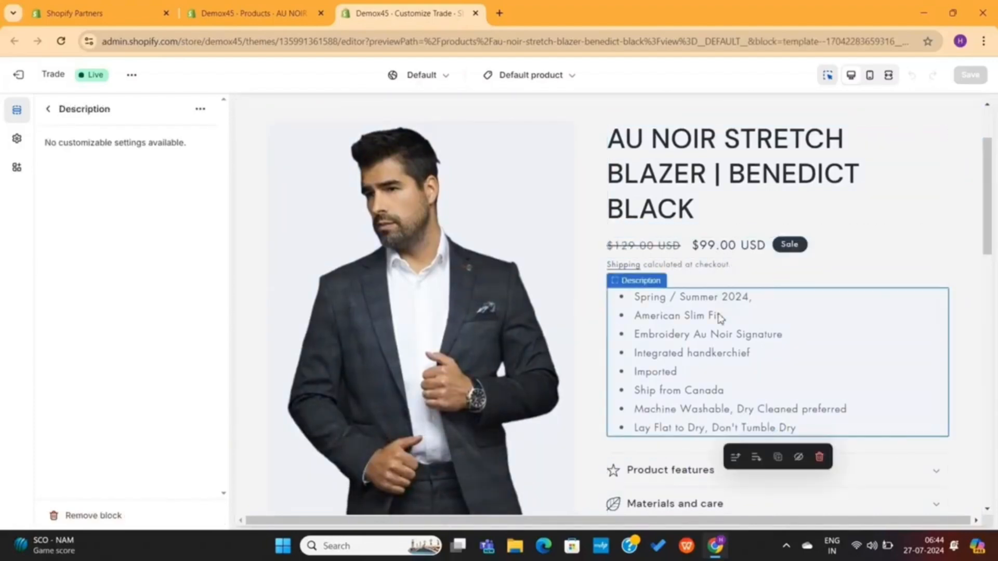
pyautogui.scroll(-2, 720, 317)
pyautogui.click(704, 413)
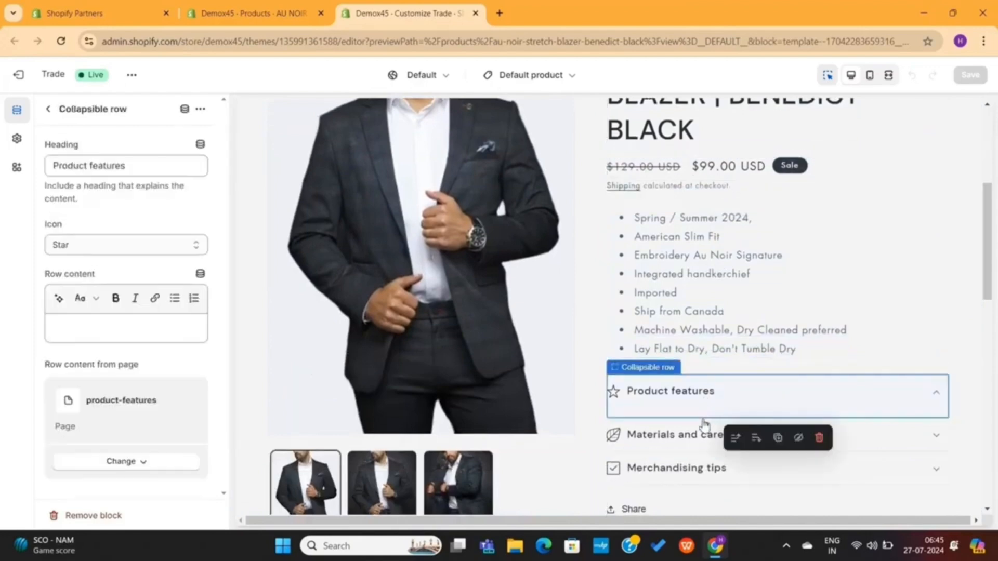
pyautogui.click(697, 475)
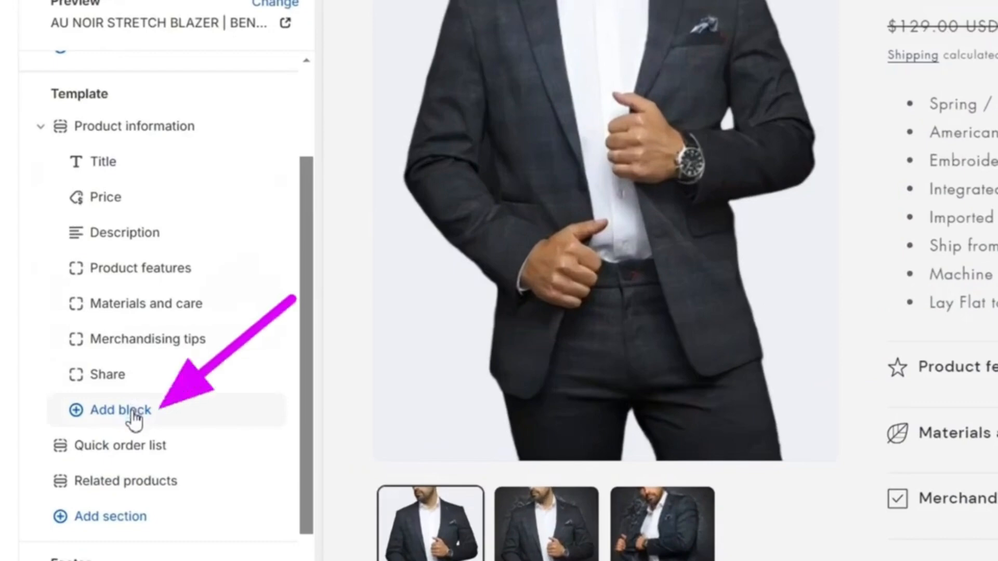
# Step: Add a Buy buttons block to the Product information section and place it directly below Description
pyautogui.click(133, 412)
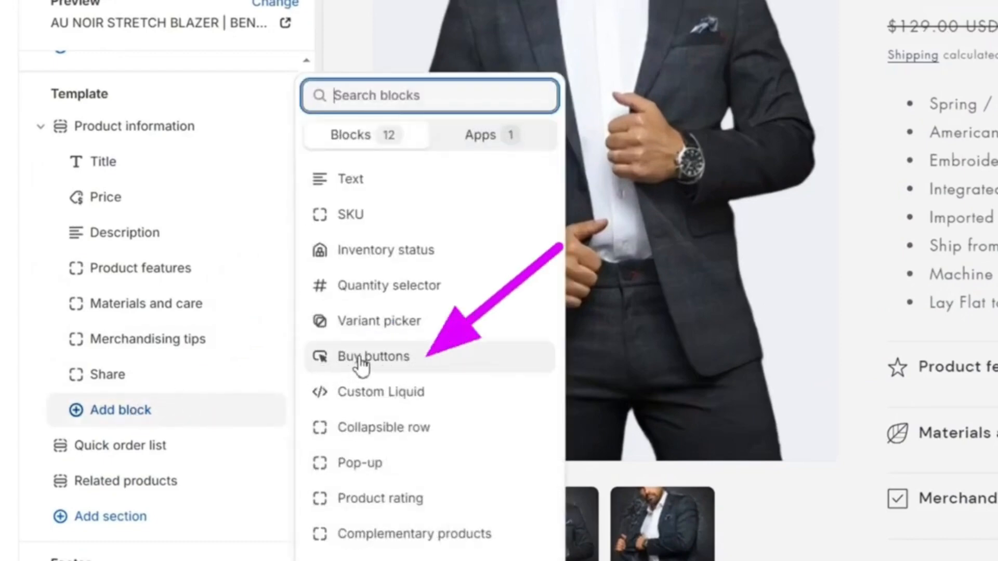
pyautogui.click(360, 358)
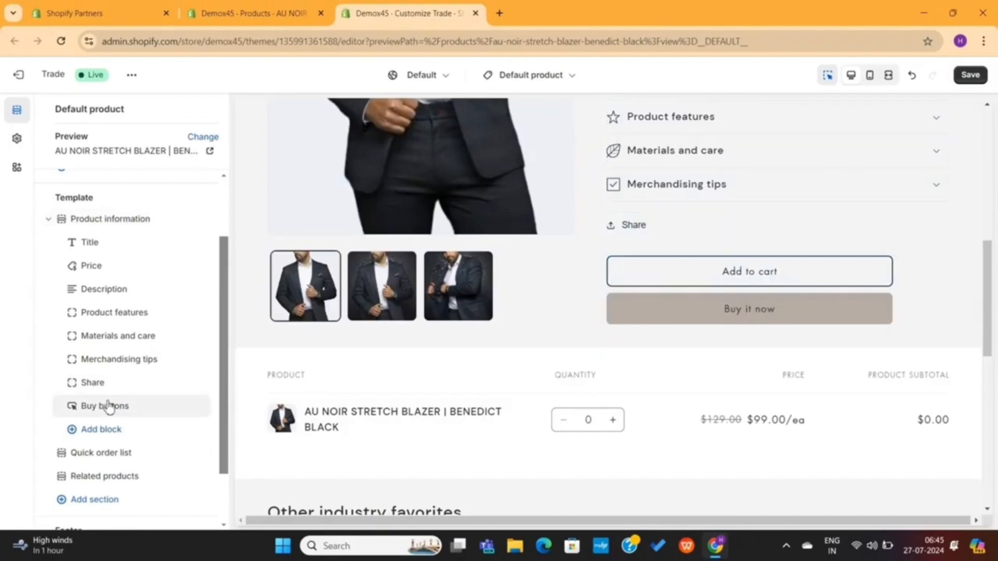
pyautogui.moveTo(79, 407); pyautogui.dragTo(73, 313)
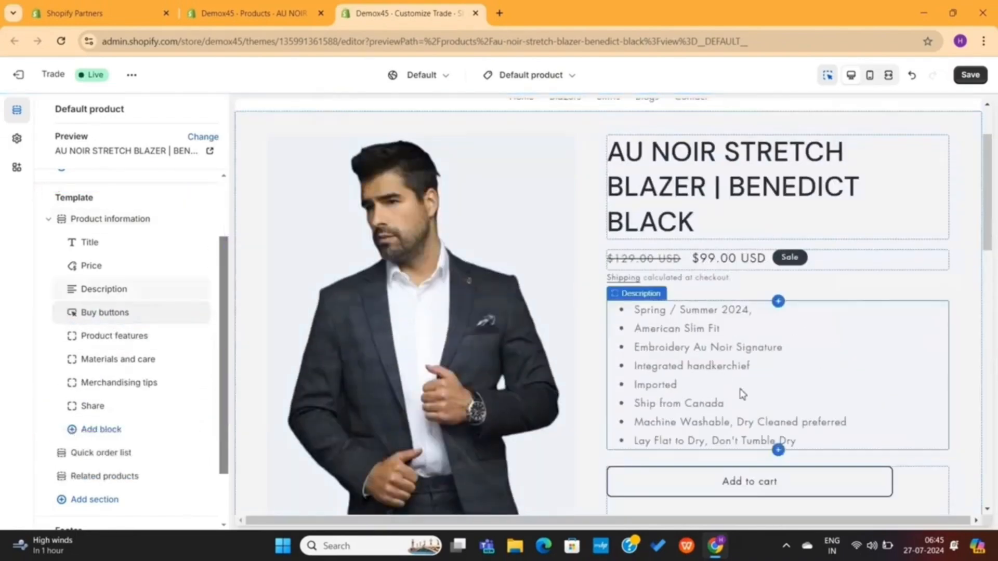
pyautogui.scroll(-3, 759, 385)
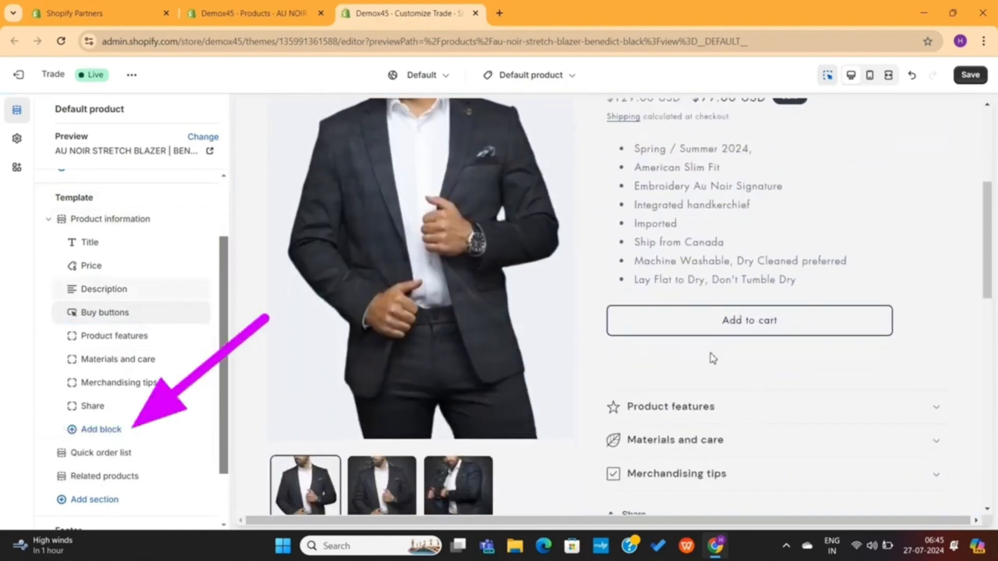
# Step: Add a Quantity selector block to the Product information section and place it directly below Price
pyautogui.click(85, 431)
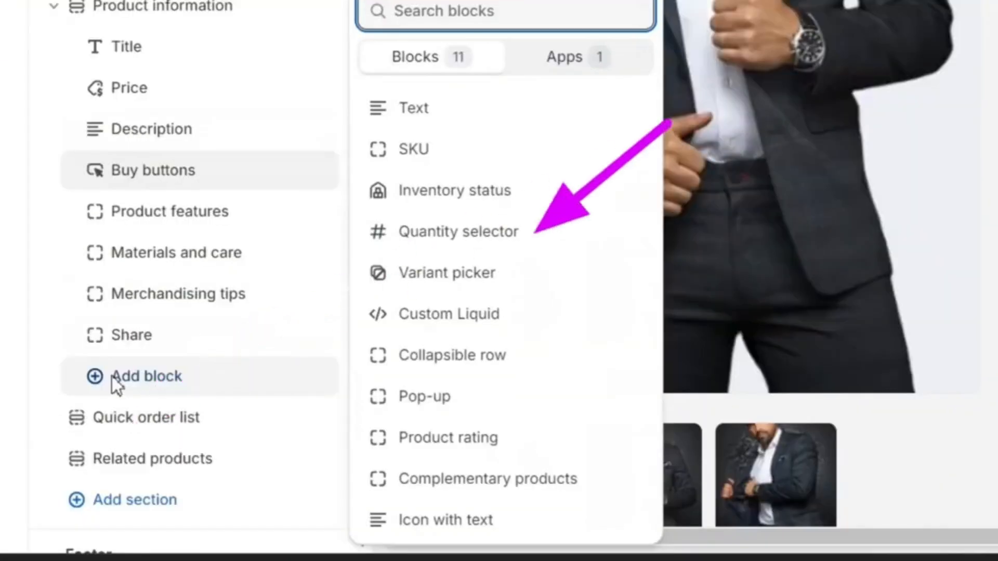
pyautogui.click(489, 232)
pyautogui.scroll(-5, 289, 357)
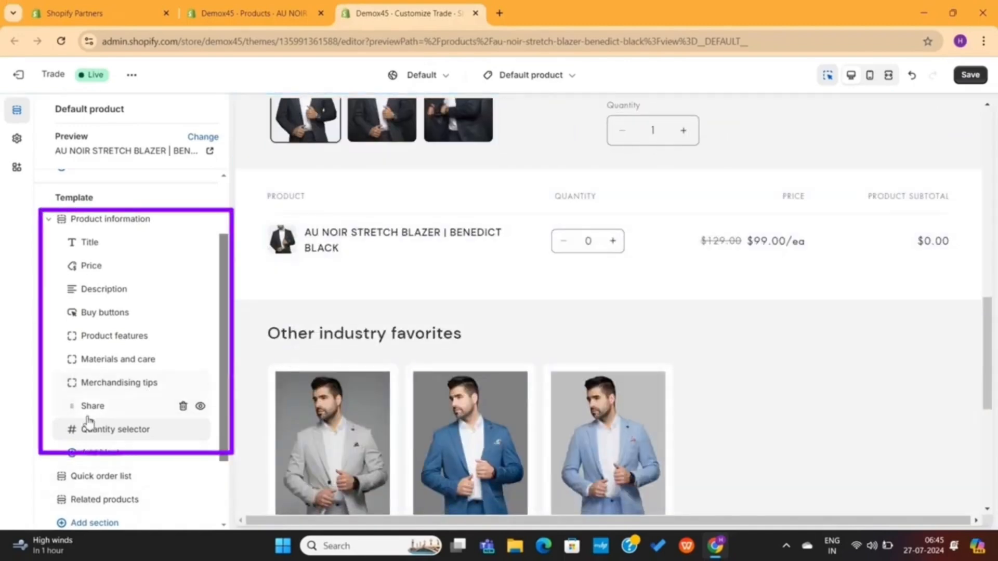
pyautogui.moveTo(71, 437); pyautogui.dragTo(68, 311)
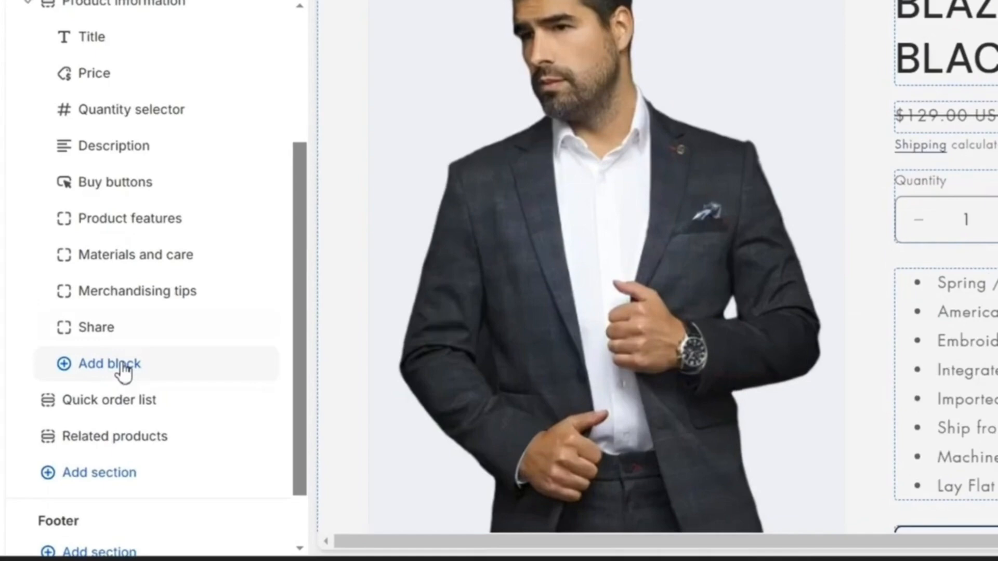
# Step: Add an Icon with text block to the Product information section and open its settings
pyautogui.click(124, 366)
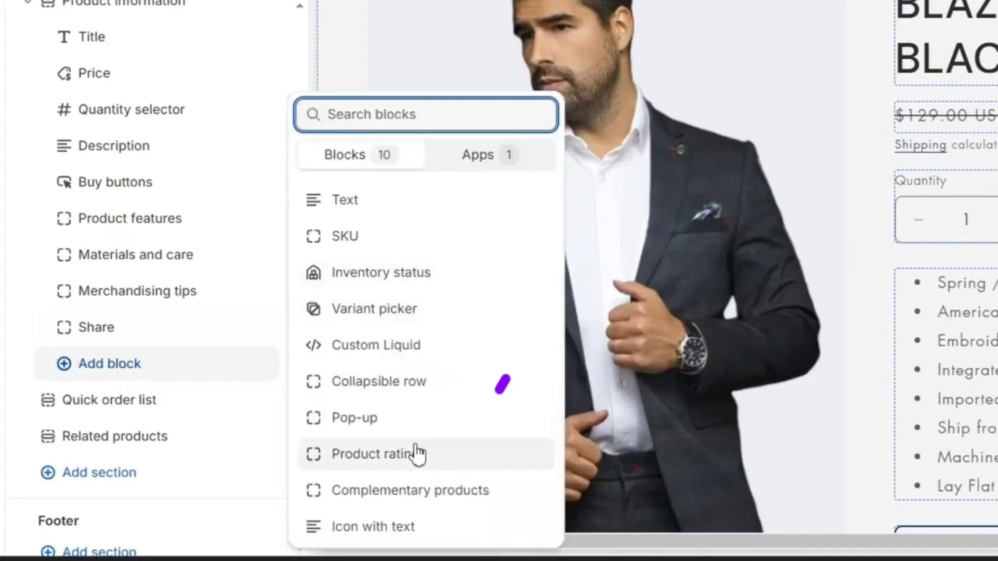
pyautogui.click(401, 527)
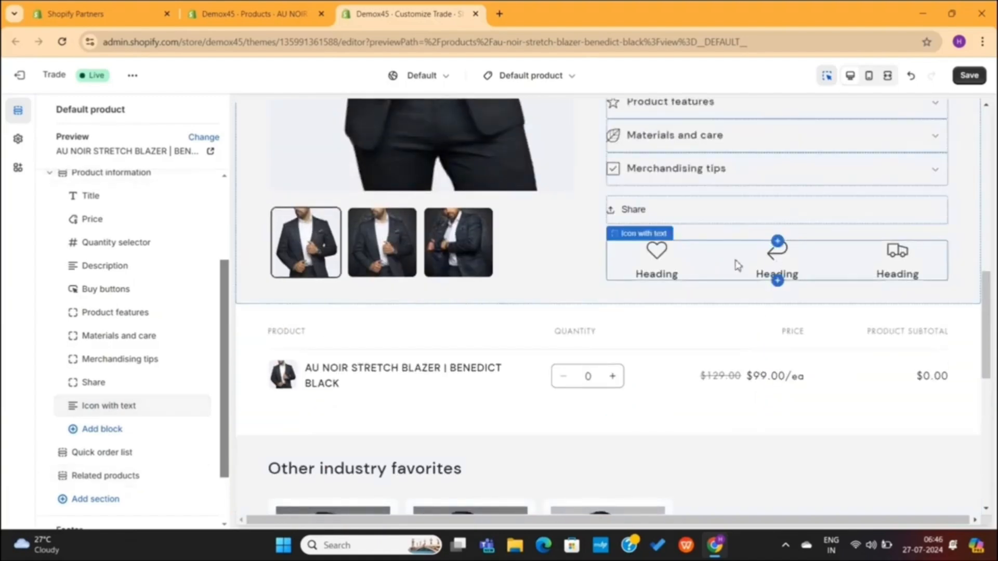
pyautogui.click(738, 266)
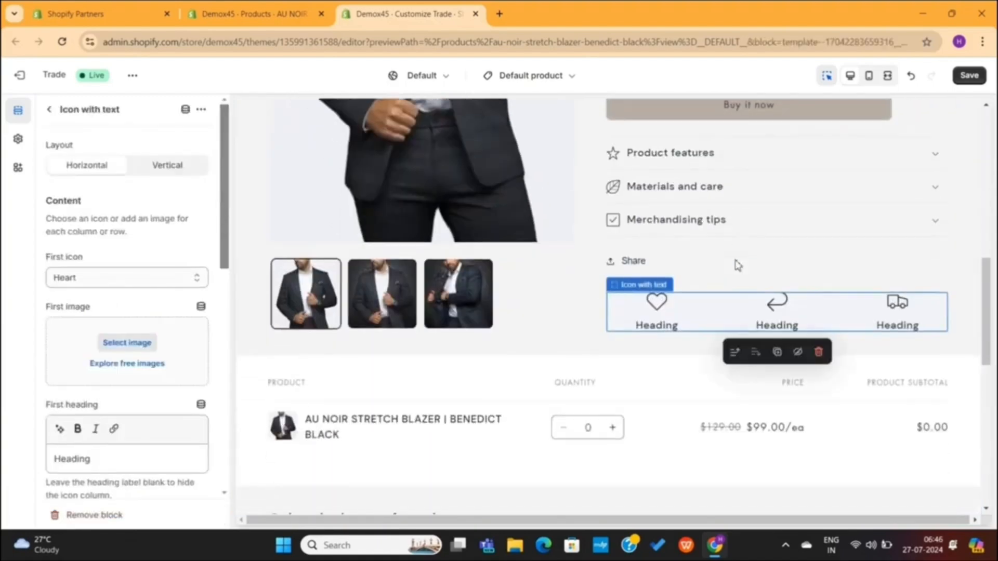
# Step: Set the first icon of the Icon with text block to Stopwatch and its heading to "Limited Edition"
pyautogui.click(170, 281)
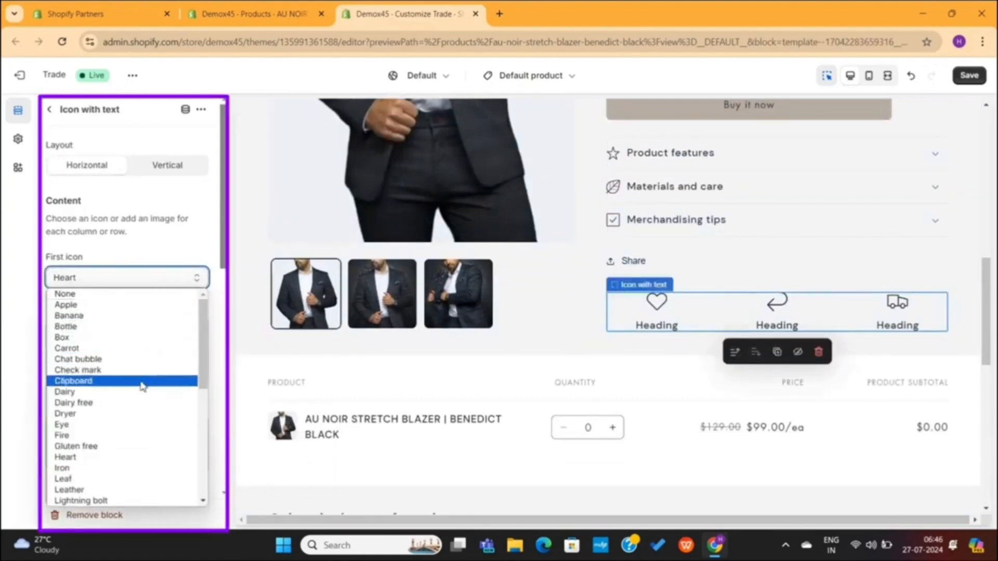
pyautogui.scroll(-3, 123, 488)
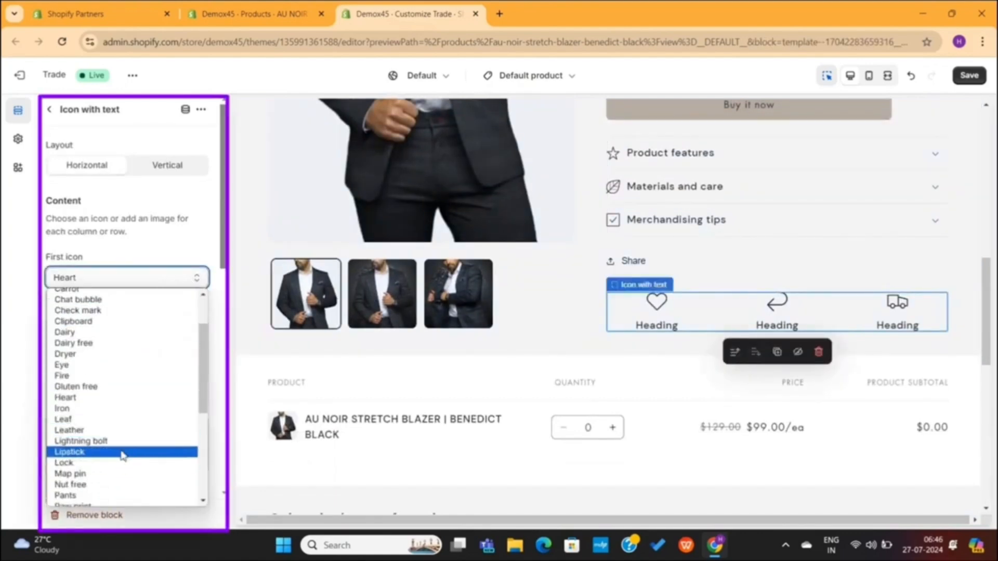
pyautogui.scroll(-5, 121, 461)
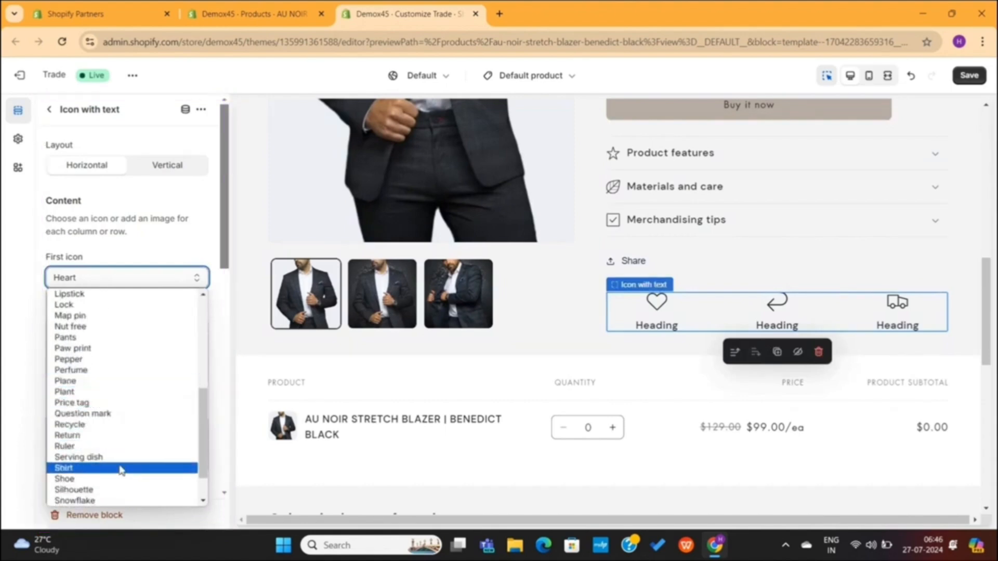
pyautogui.click(113, 482)
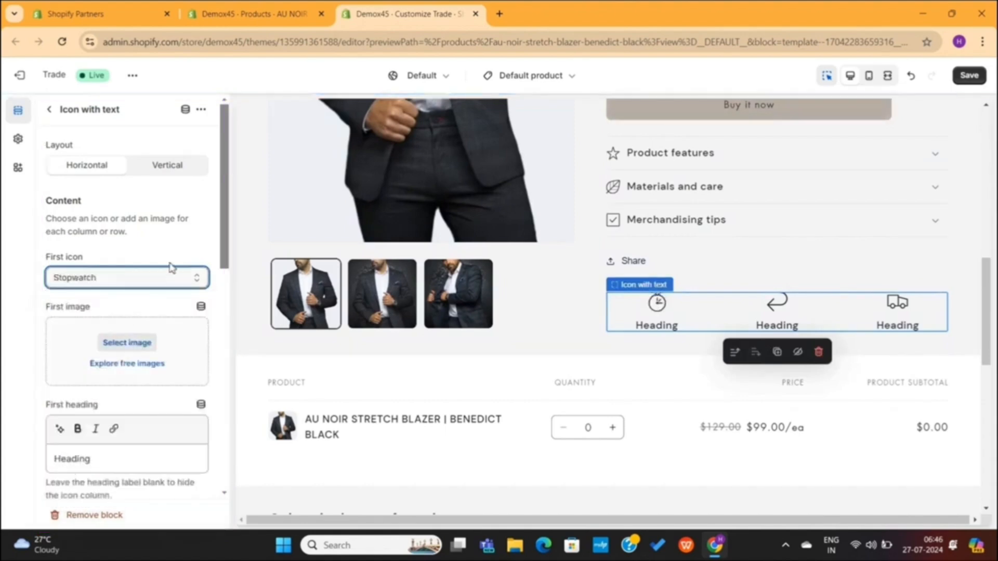
pyautogui.doubleClick(119, 456)
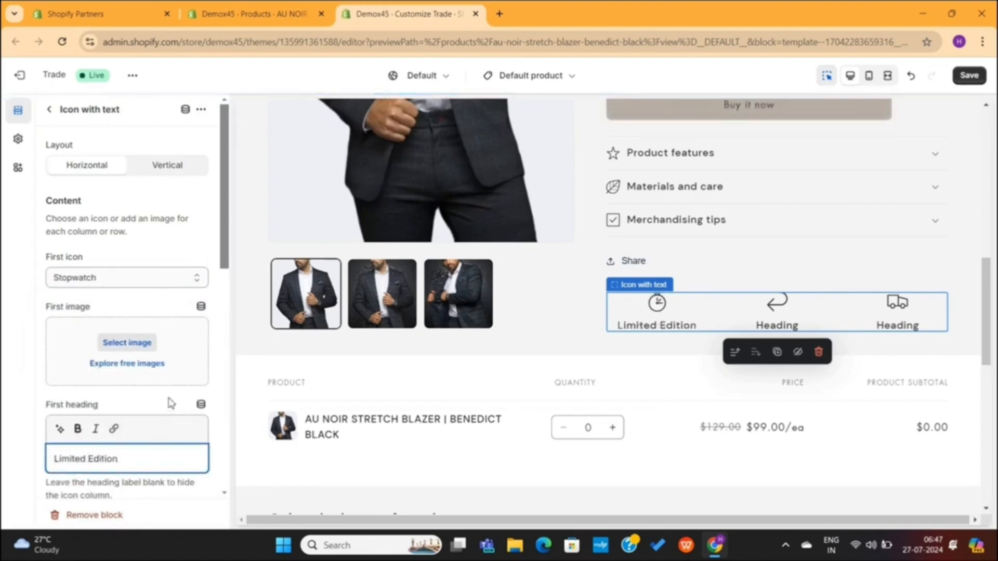
# Step: Set the second icon of the Icon with text block to Leaf and its heading to "Environment Friendly Materials"
pyautogui.scroll(-7, 141, 406)
pyautogui.click(124, 194)
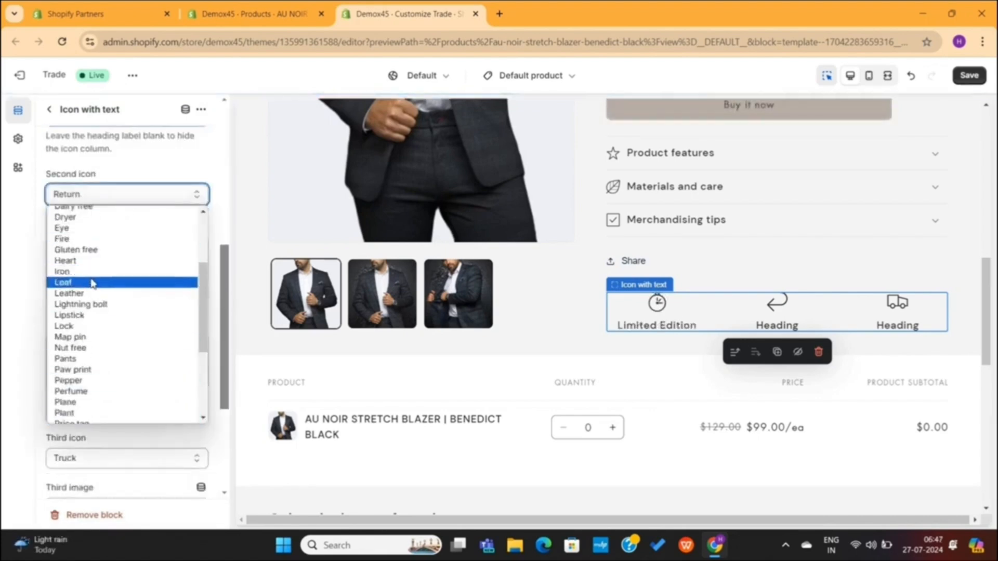
pyautogui.click(65, 282)
pyautogui.doubleClick(118, 374)
pyautogui.write('Environment Friendly Materials')
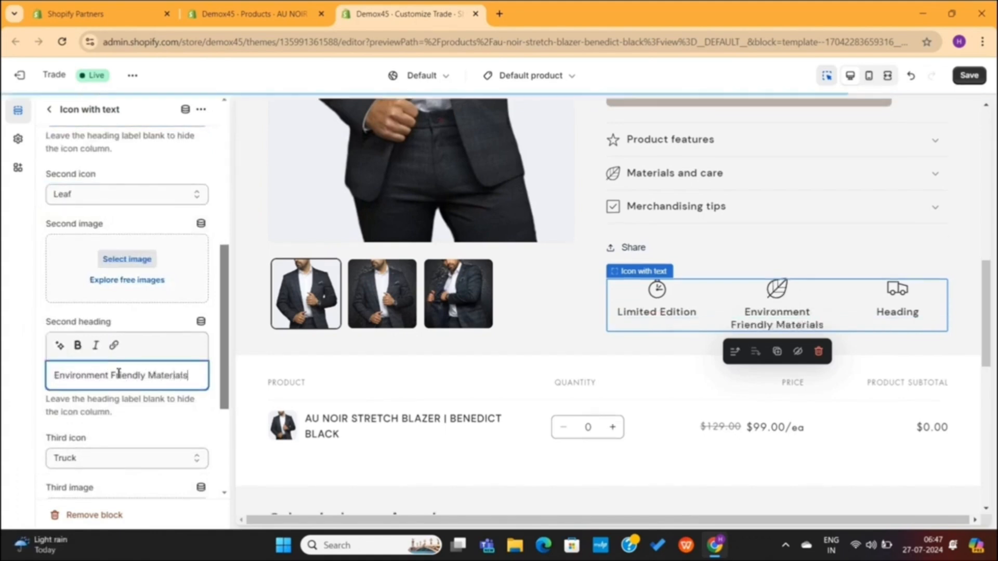
# Step: Set the third heading of the Icon with text block, beside the truck icon, to "Free Shipping"
pyautogui.scroll(-3, 124, 317)
pyautogui.doubleClick(90, 445)
pyautogui.write('Free Shipping')
# Step: Try color schemes 2, 3 and 4 on the Product information section and restore Scheme 1
pyautogui.scroll(10, 113, 205)
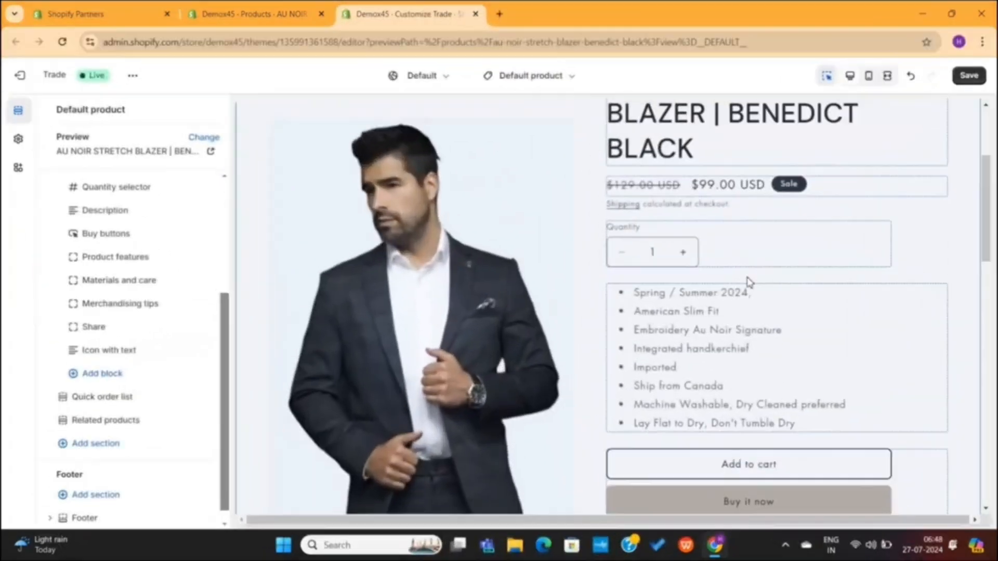
pyautogui.scroll(3, 749, 282)
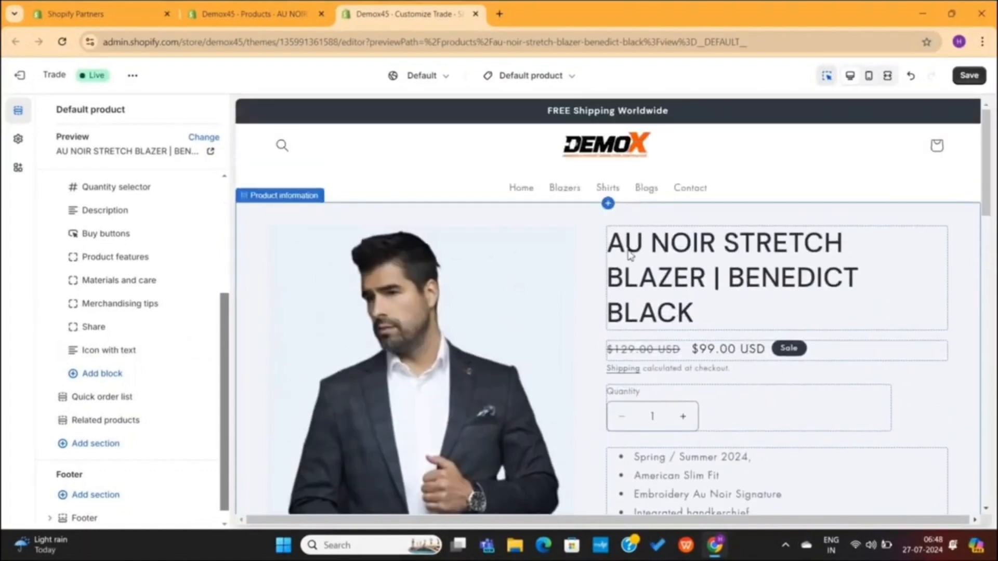
pyautogui.click(556, 222)
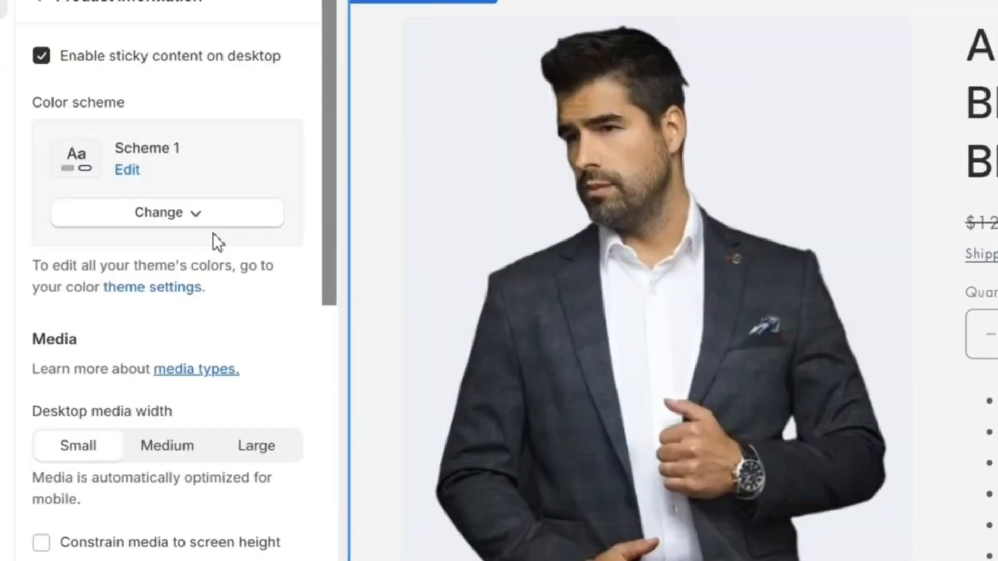
pyautogui.click(188, 213)
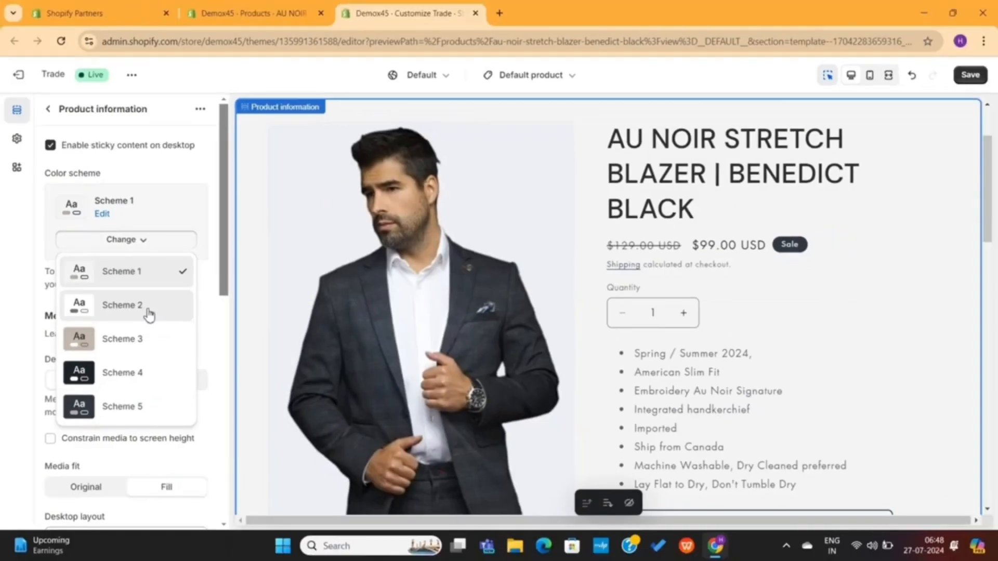
pyautogui.click(203, 336)
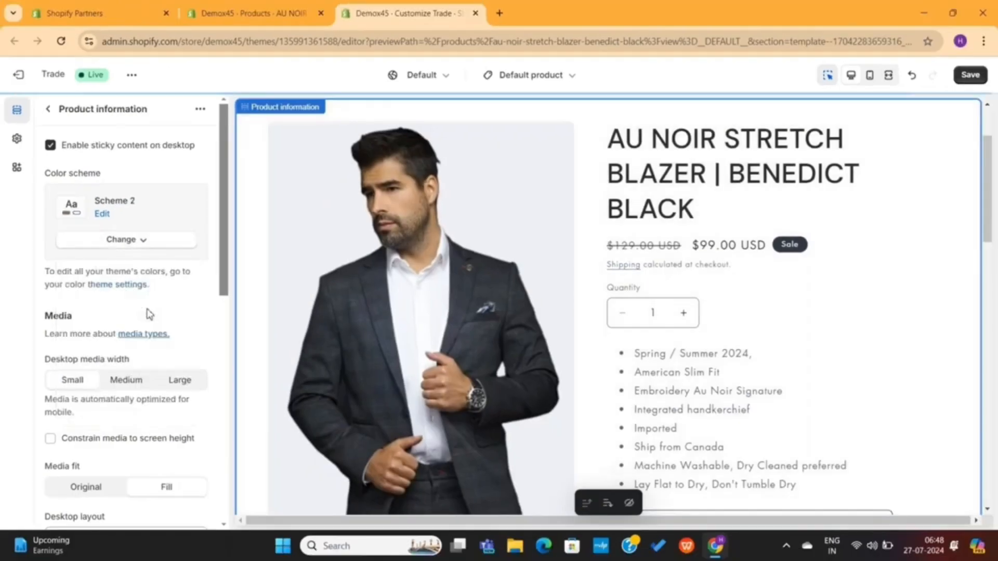
pyautogui.click(151, 248)
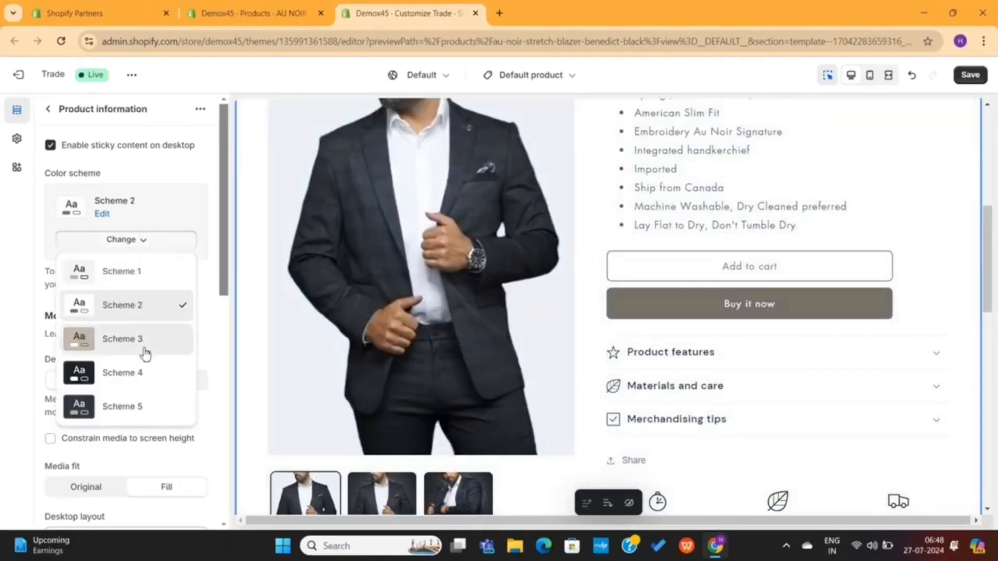
pyautogui.click(145, 339)
pyautogui.click(134, 239)
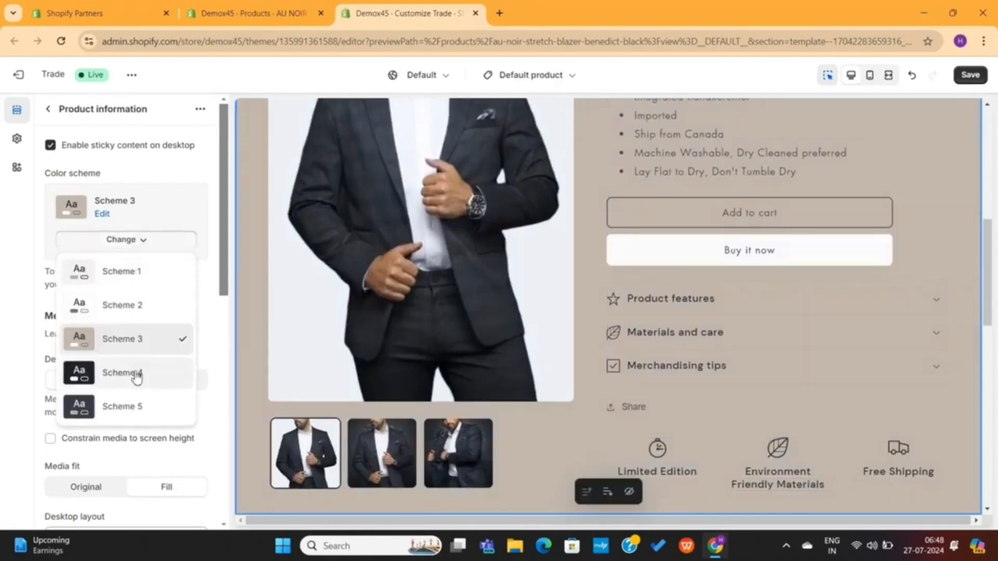
pyautogui.click(137, 374)
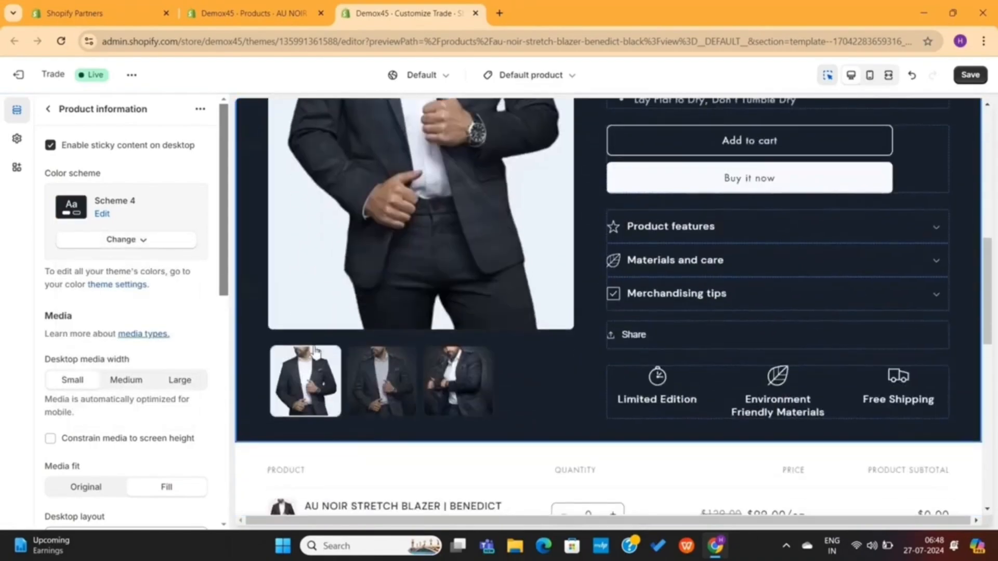
pyautogui.click(85, 240)
pyautogui.click(103, 270)
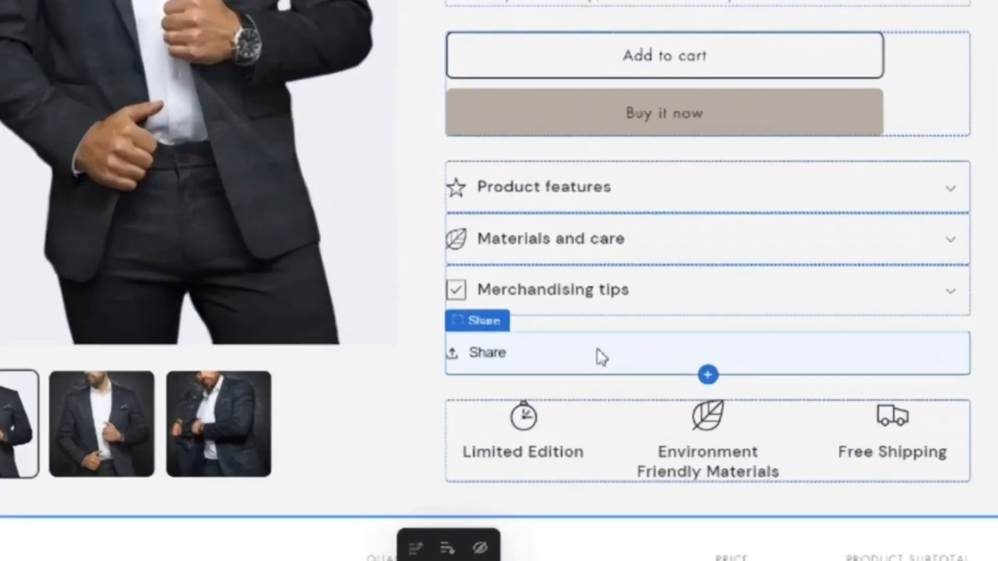
# Step: Remove the Share block from the product page and change the Product features row's heading to "Materials"
pyautogui.click(602, 358)
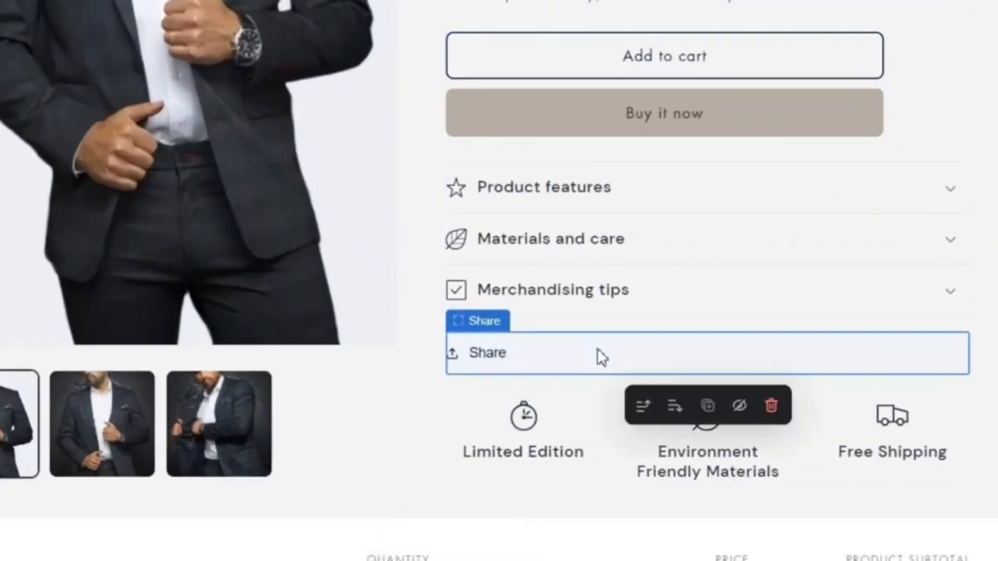
pyautogui.click(772, 407)
pyautogui.scroll(-4, 675, 377)
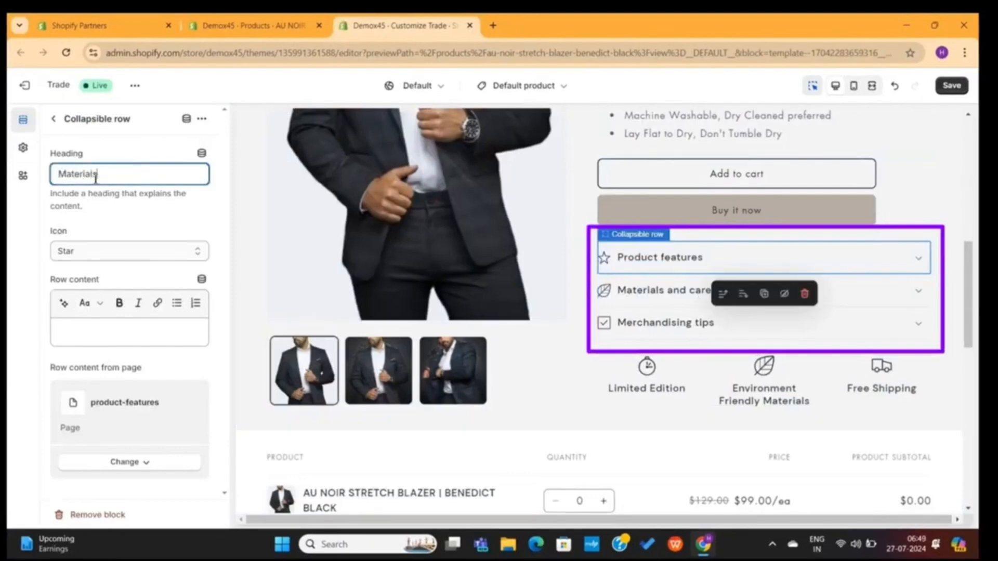
# Step: Change the Materials and care row's heading to "Care Instructions" and remove the Merchandising tips row
pyautogui.click(647, 292)
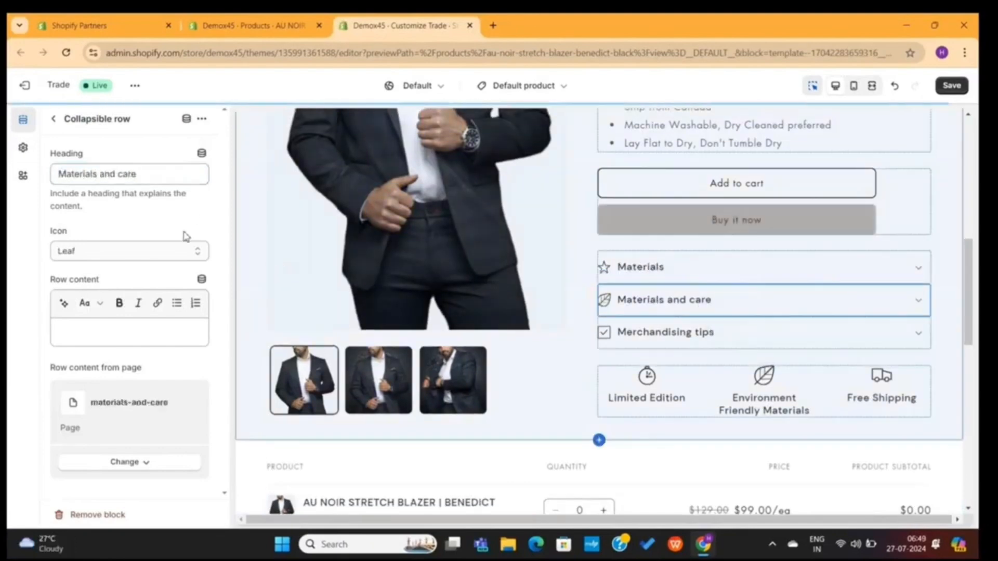
pyautogui.click(129, 179)
pyautogui.write('Care Instructions')
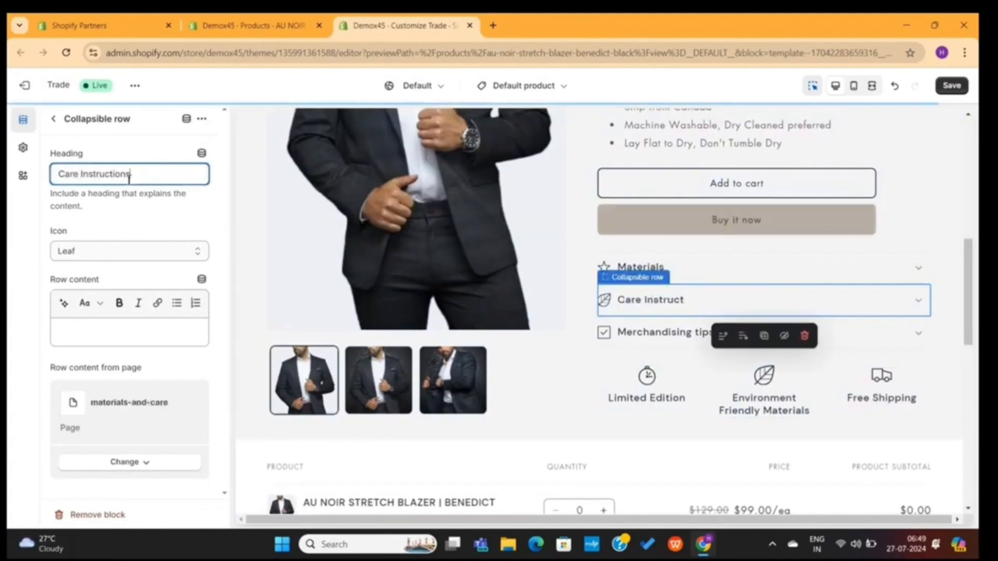
pyautogui.click(849, 339)
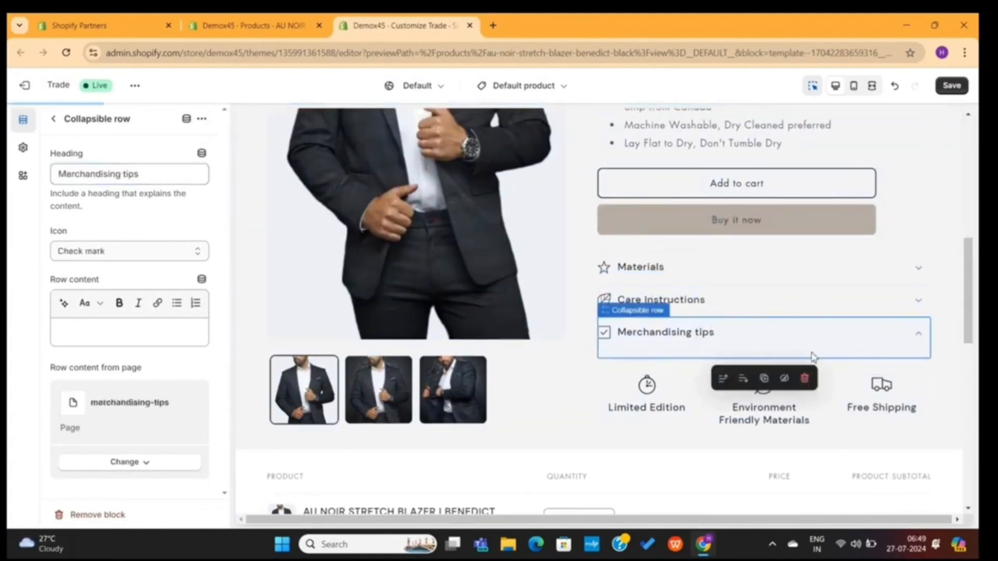
pyautogui.click(805, 380)
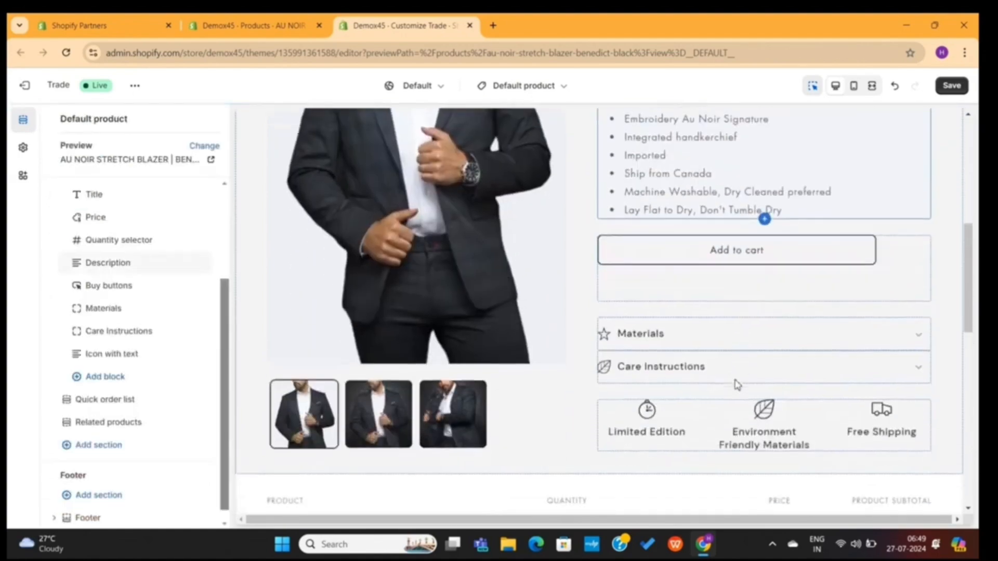
# Step: Connect the Materials row's content to the product's Fabric category metafield label
pyautogui.click(703, 329)
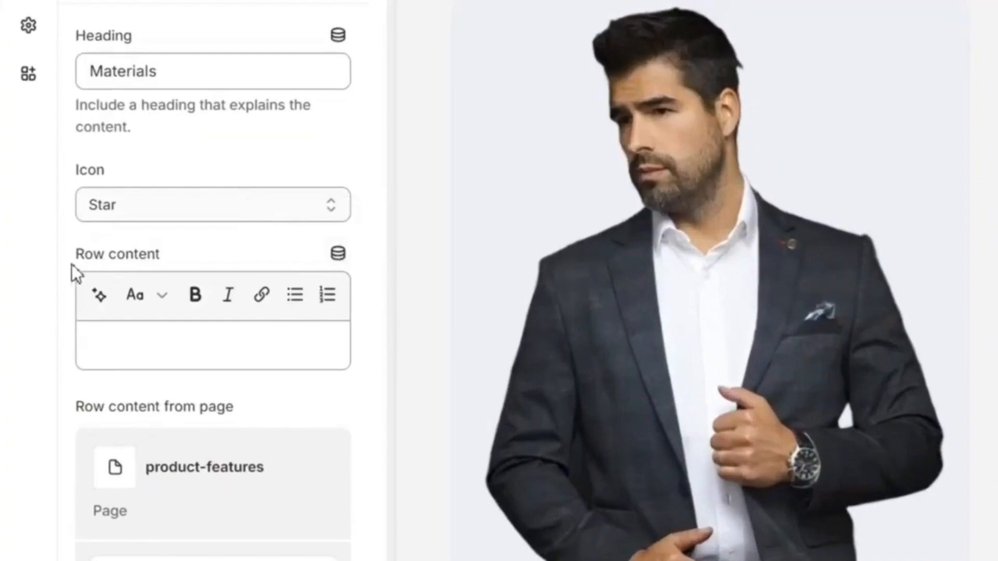
pyautogui.moveTo(72, 264); pyautogui.dragTo(161, 254)
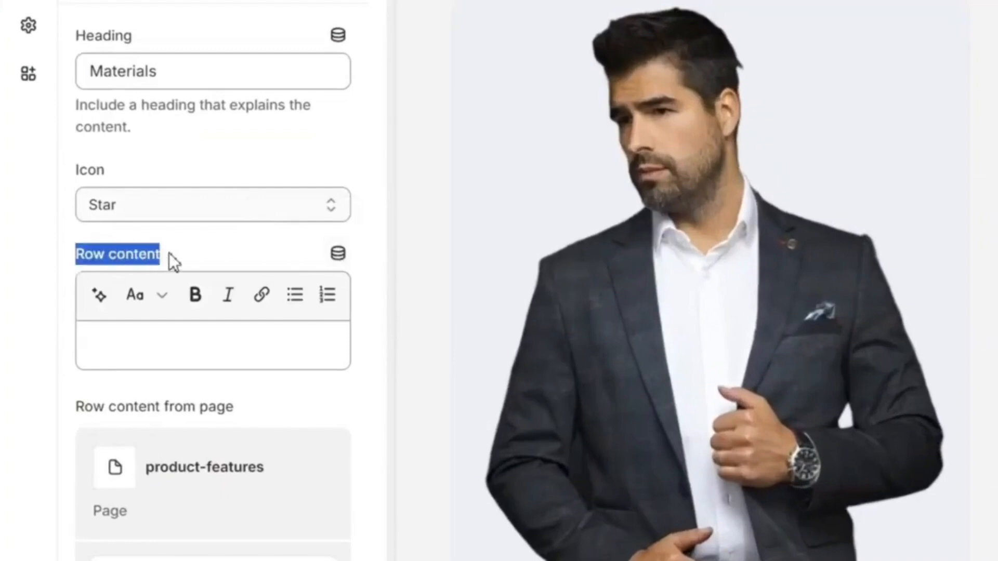
pyautogui.click(196, 254)
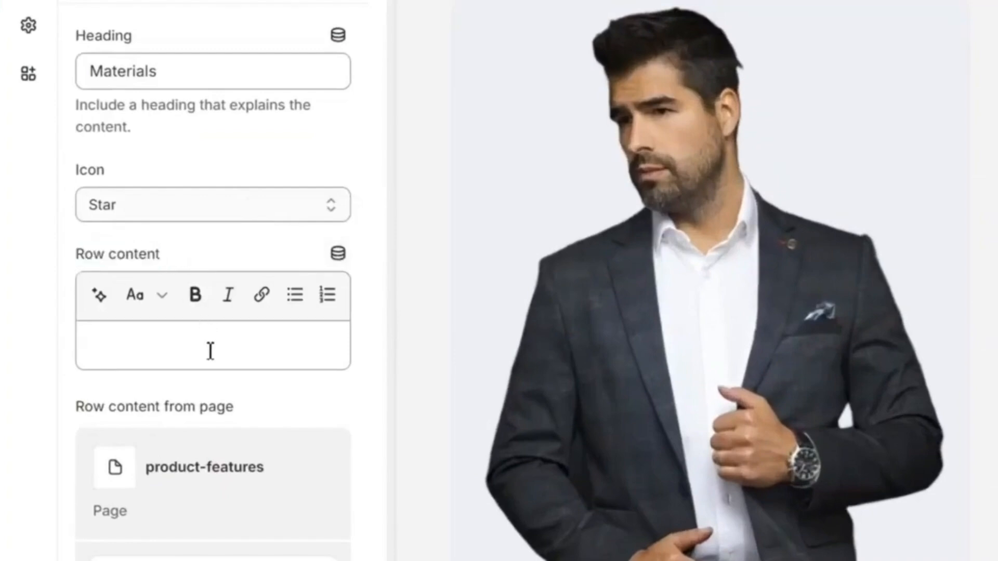
pyautogui.click(337, 254)
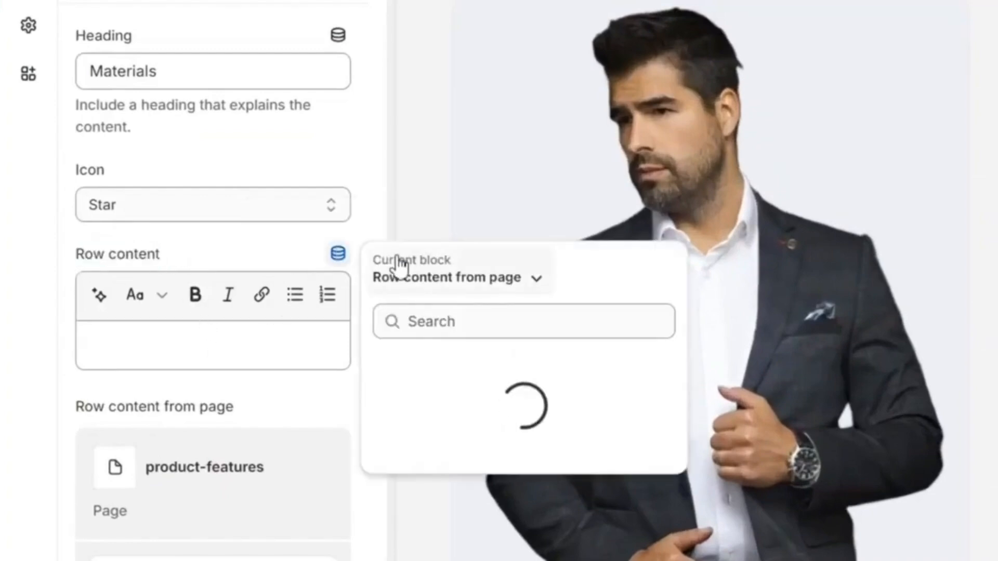
pyautogui.click(437, 279)
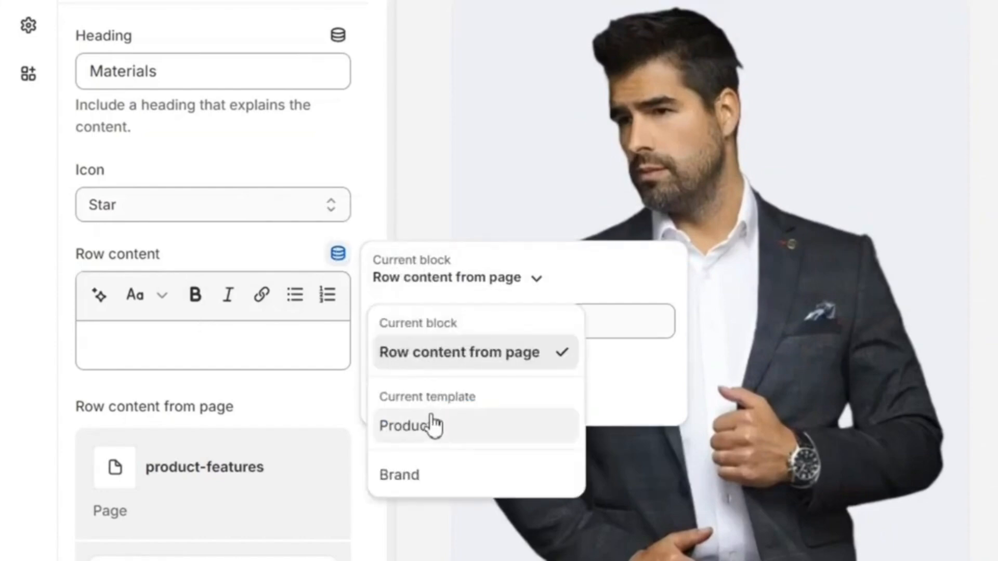
pyautogui.click(432, 436)
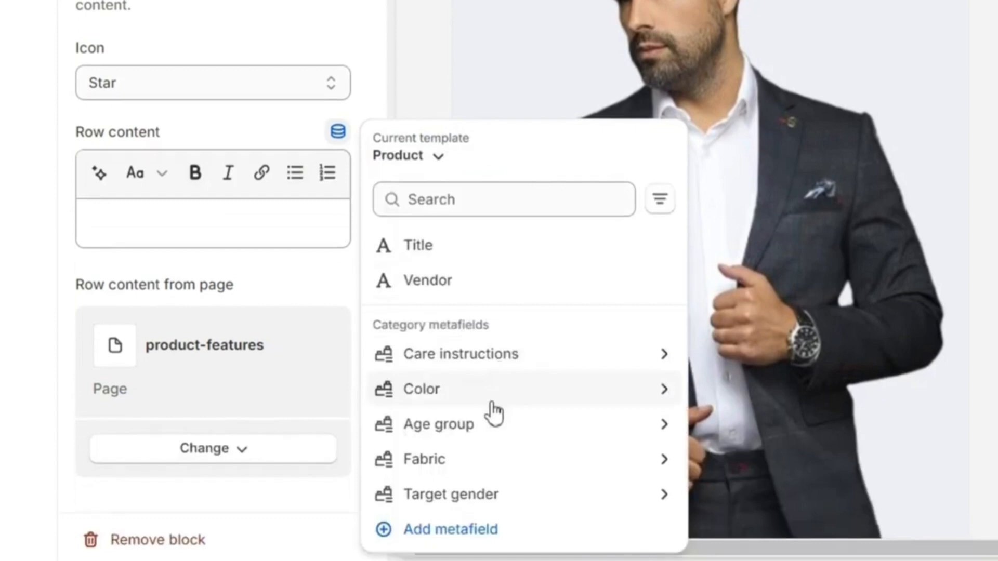
pyautogui.click(486, 470)
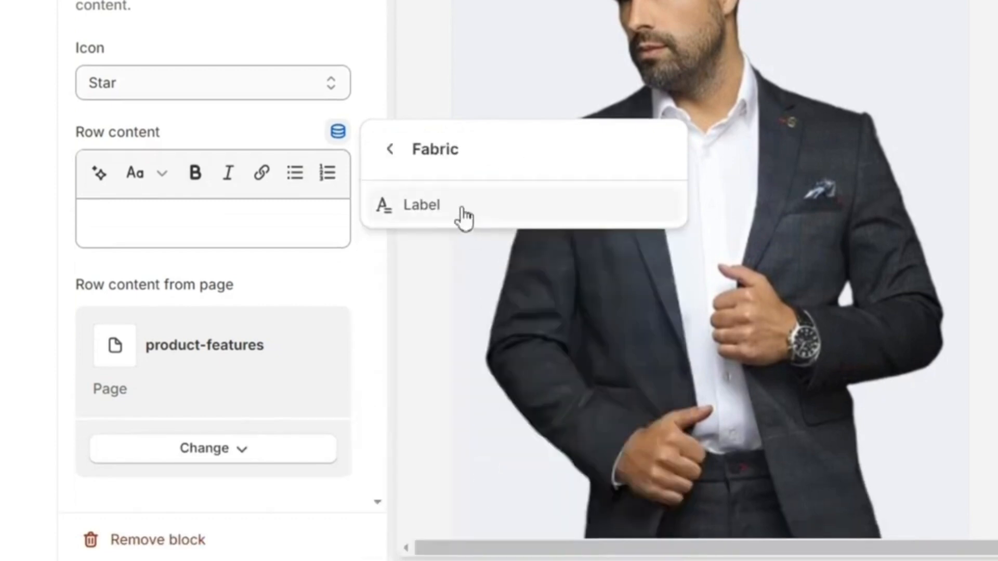
pyautogui.click(463, 217)
# Step: Add the product's Color metafield label to the Materials row's content and expand the row in the preview
pyautogui.click(341, 136)
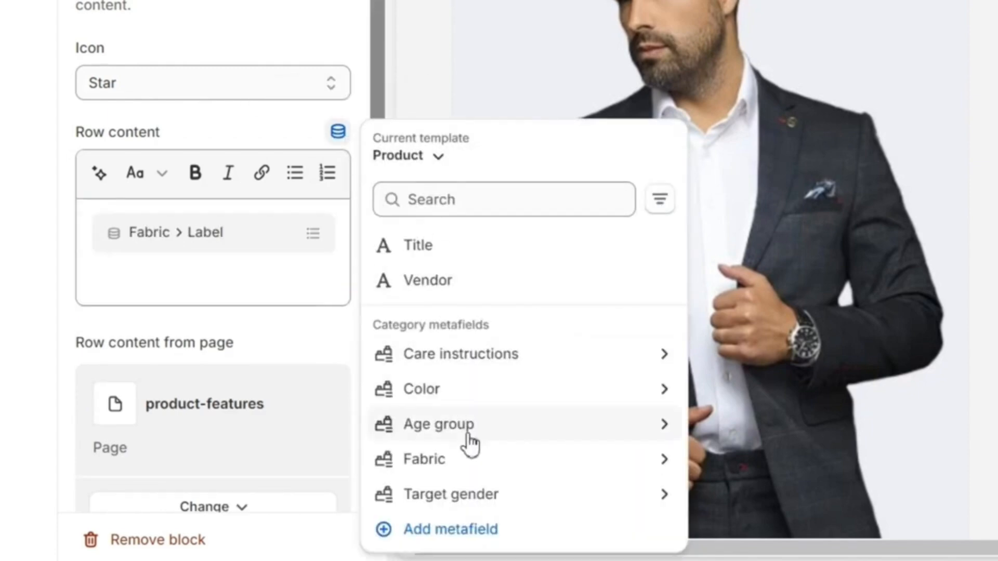
pyautogui.click(473, 496)
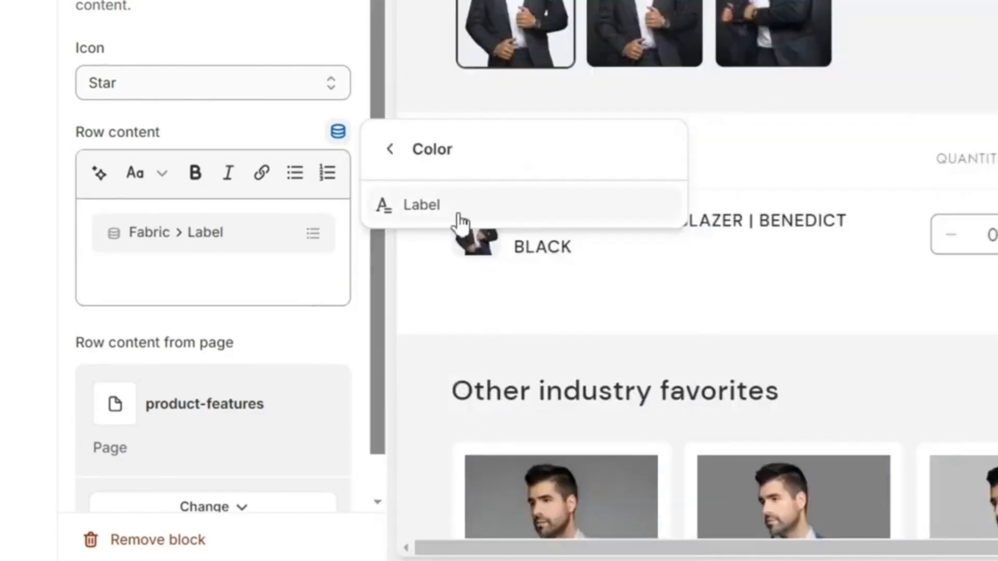
pyautogui.click(463, 216)
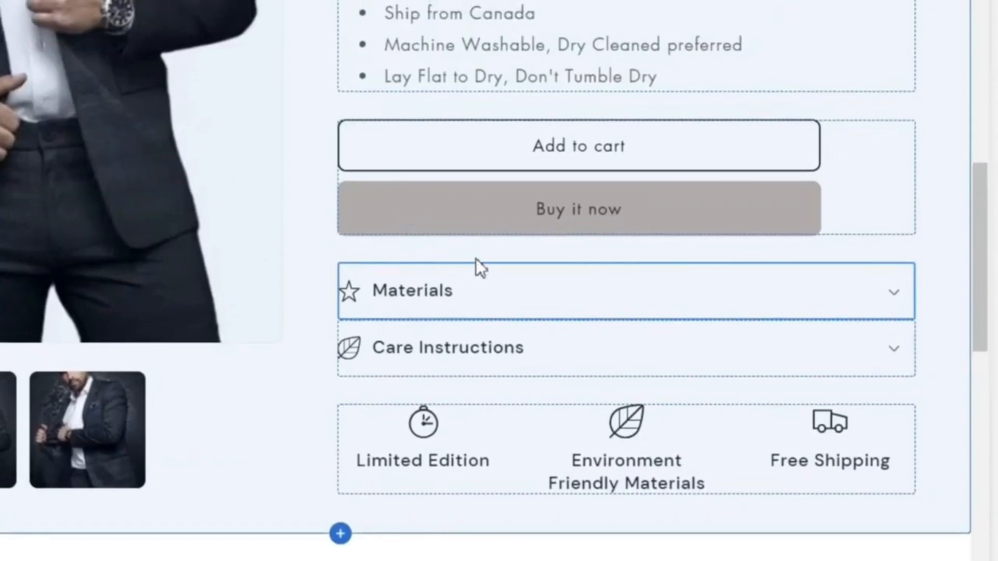
pyautogui.click(837, 292)
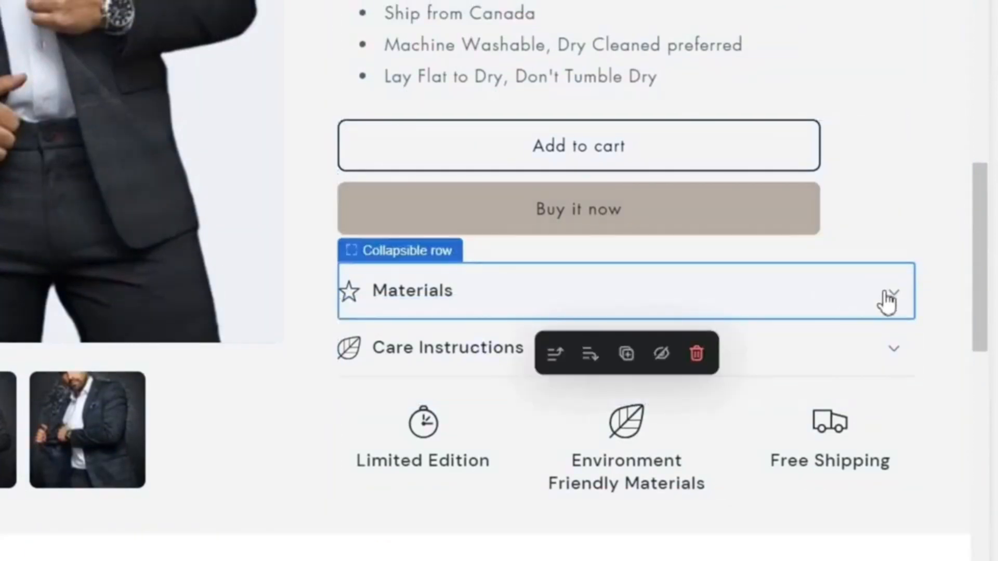
pyautogui.click(895, 302)
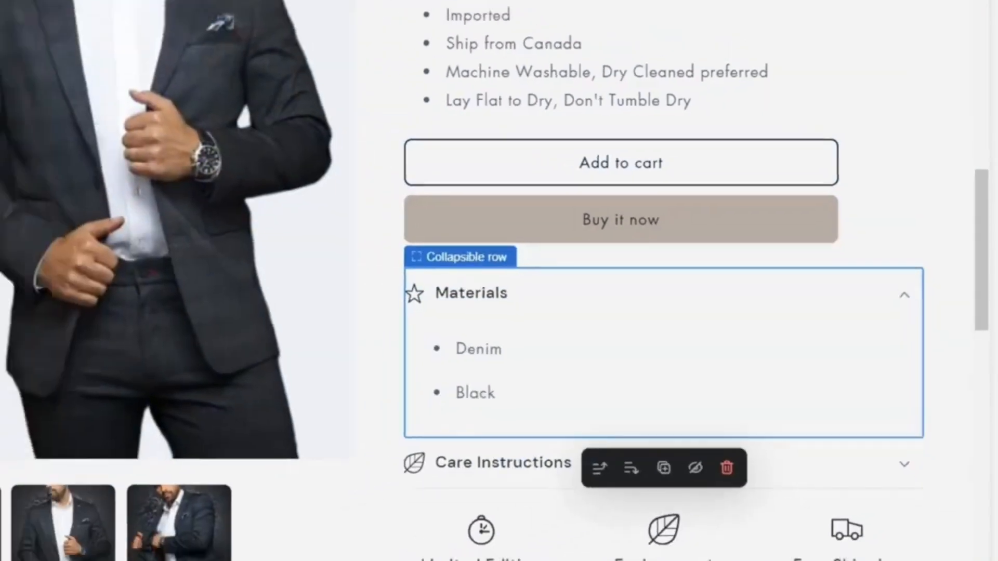
# Step: Switch to the blazer's product admin page and examine its category metafields
pyautogui.click(250, 18)
pyautogui.scroll(-10, 369, 294)
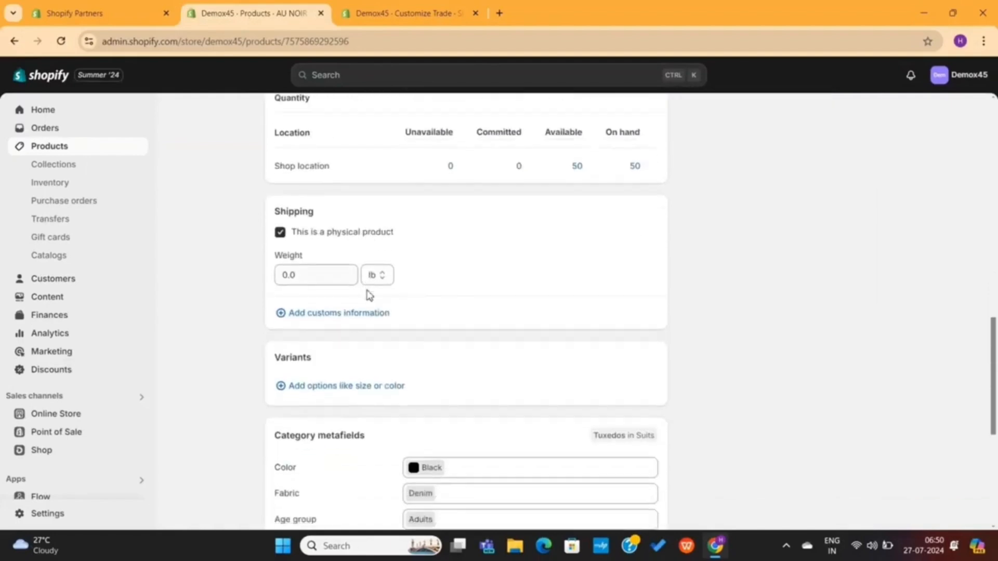
pyautogui.scroll(2, 363, 275)
pyautogui.moveTo(370, 227); pyautogui.dragTo(270, 226)
pyautogui.moveTo(161, 131)
pyautogui.mouseDown()
pyautogui.moveTo(341, 140)
pyautogui.moveTo(345, 131)
pyautogui.moveTo(179, 127)
pyautogui.mouseUp()
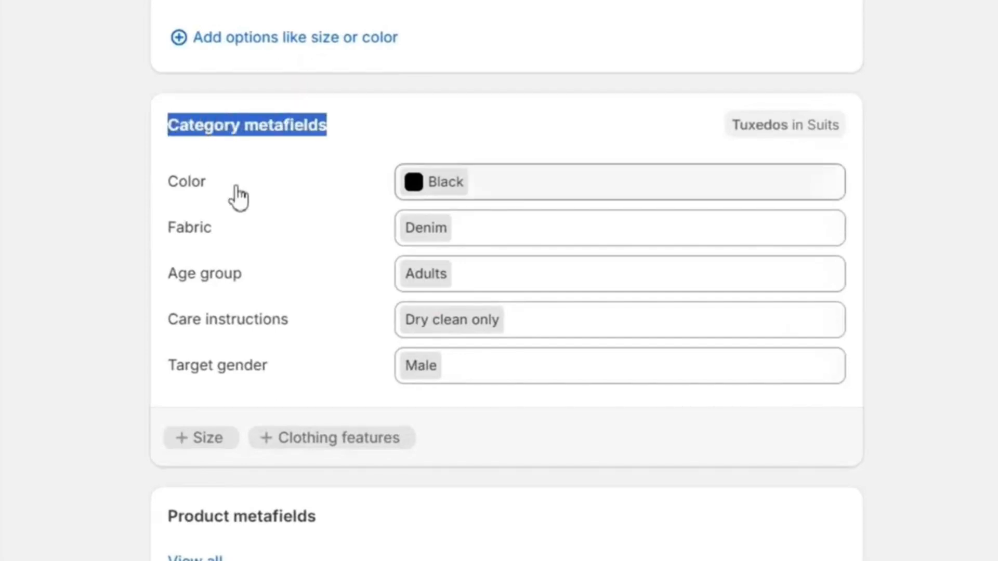
pyautogui.click(20, 368)
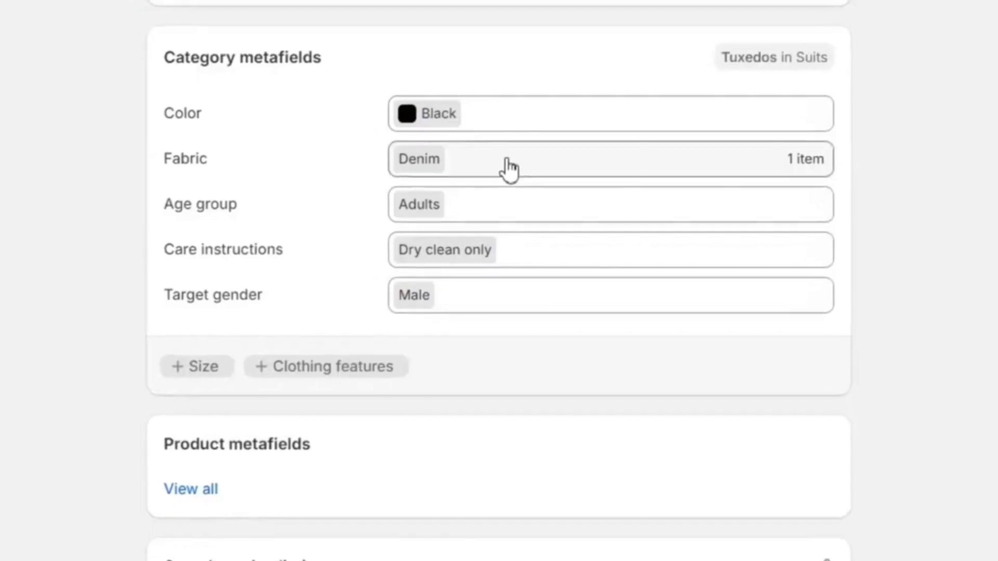
# Step: Try adding Acrylic and Bamboo to the product's Fabric metafield
pyautogui.click(504, 165)
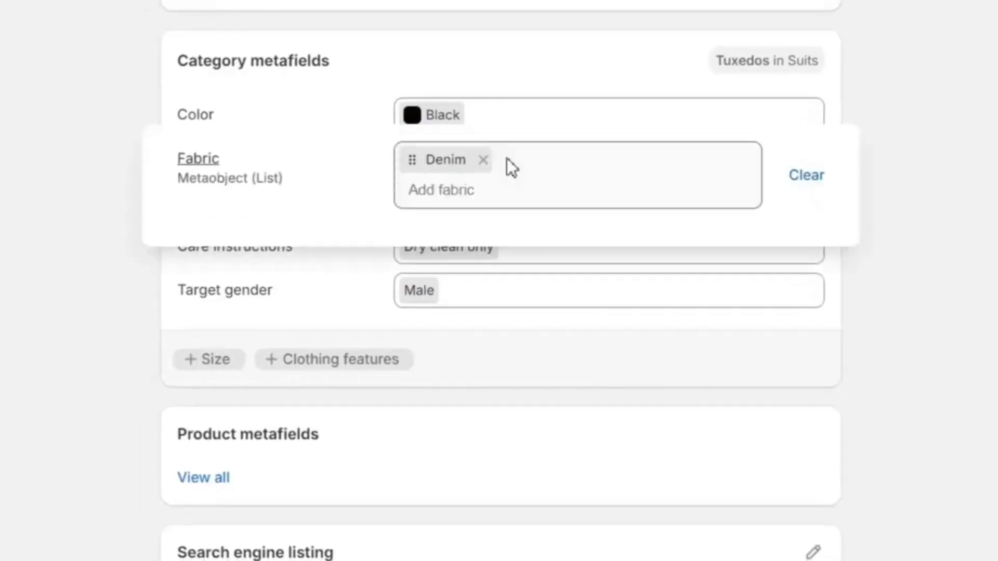
pyautogui.click(422, 314)
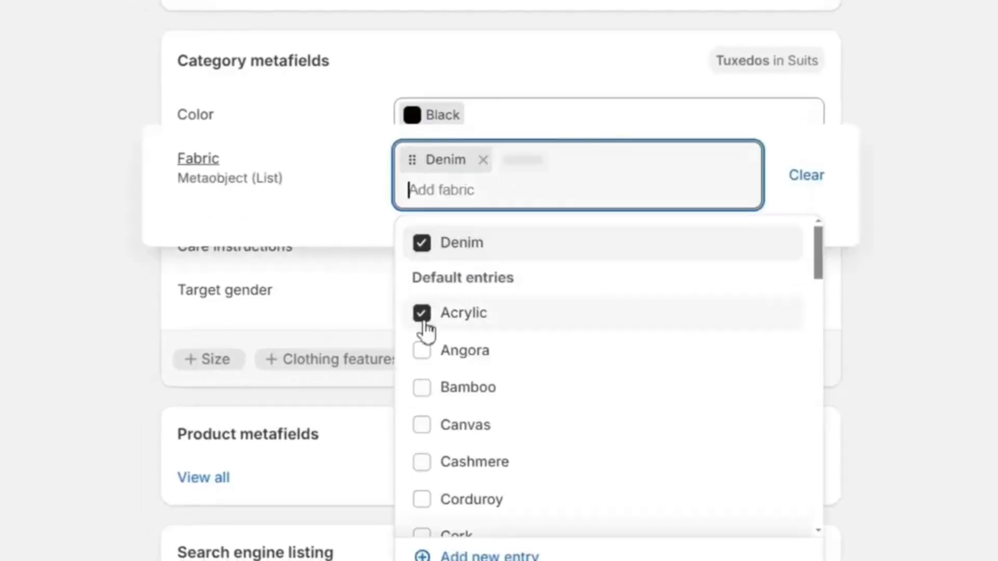
pyautogui.click(424, 389)
pyautogui.scroll(5, 871, 452)
# Step: Save the template changes in the theme editor and select the Care Instructions row
pyautogui.click(994, 460)
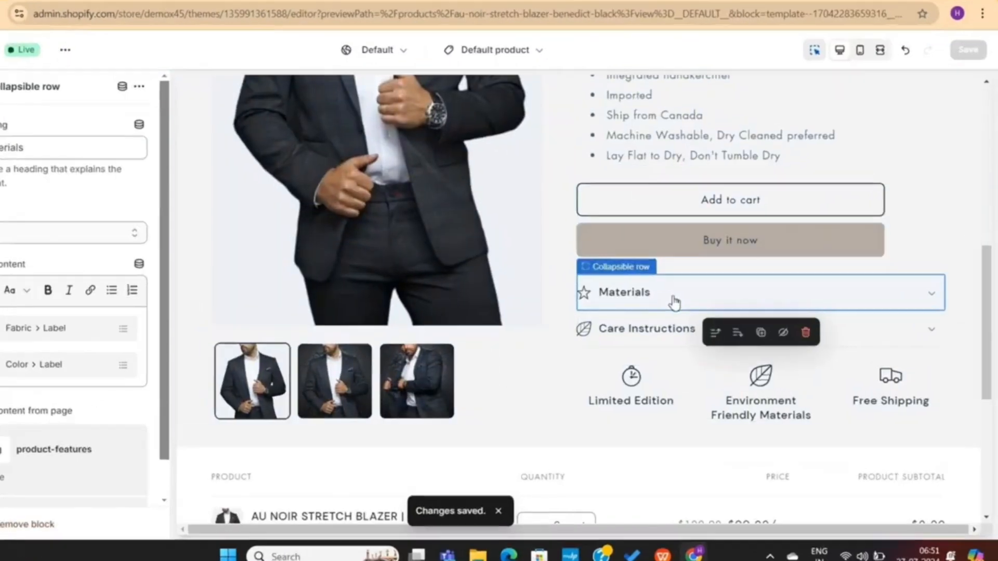
pyautogui.click(696, 309)
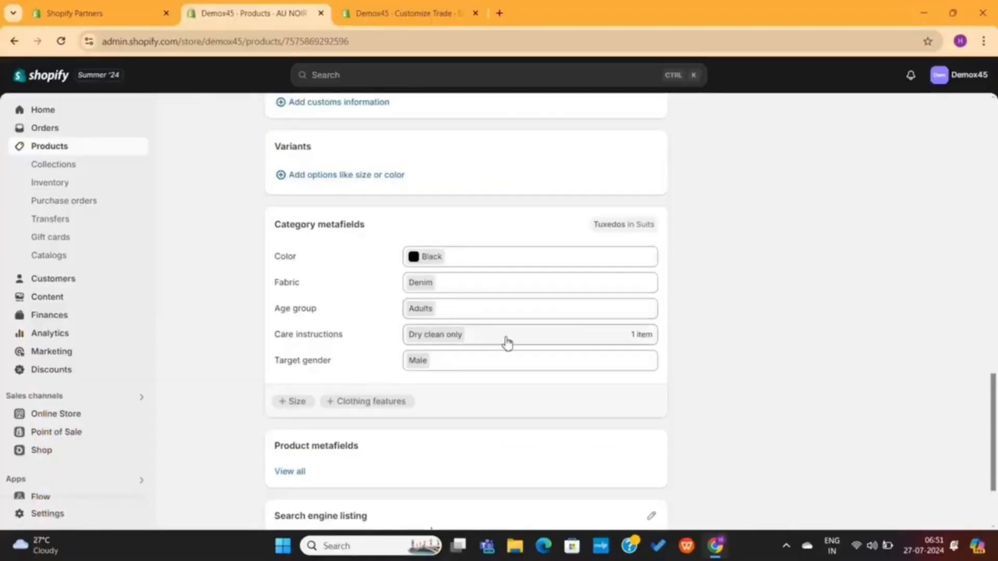
# Step: Inspect the Care instructions metafield on the product admin page and return to the theme editor
pyautogui.click(507, 343)
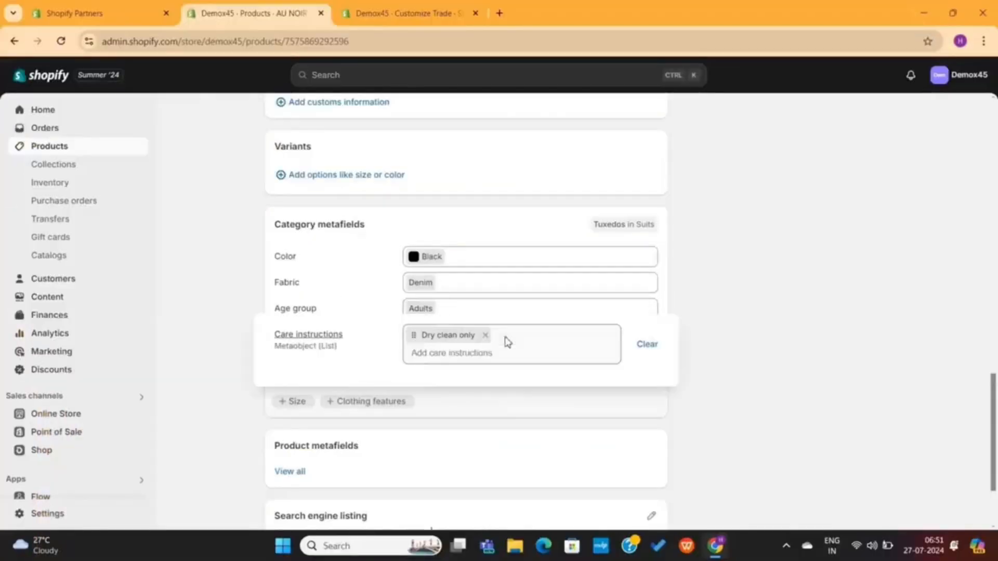
pyautogui.click(733, 367)
pyautogui.click(416, 14)
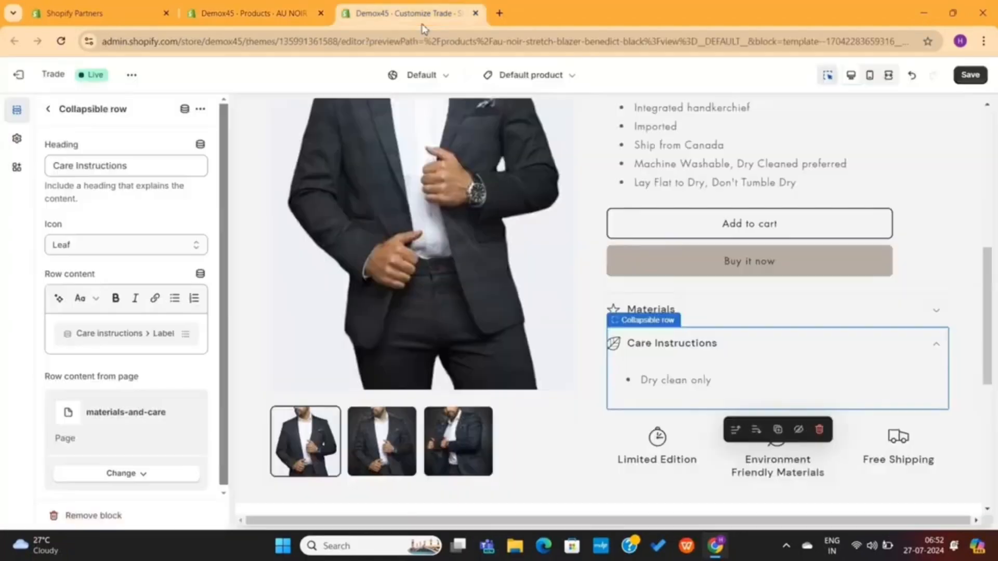